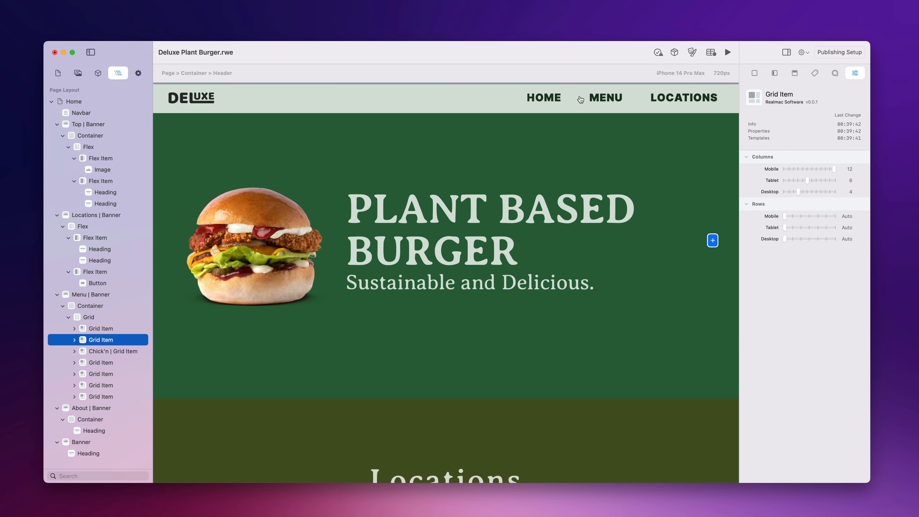
Step: Open the Theme window with the Industrial, Plant Life and Pop presets beside the Deluxe page
scroll(589, 237, "down", 10)
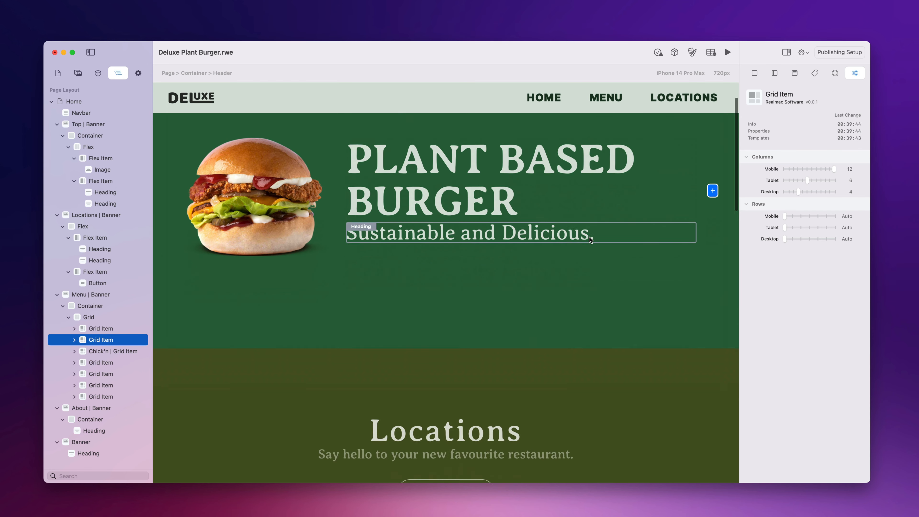
scroll(631, 291, "down", 3)
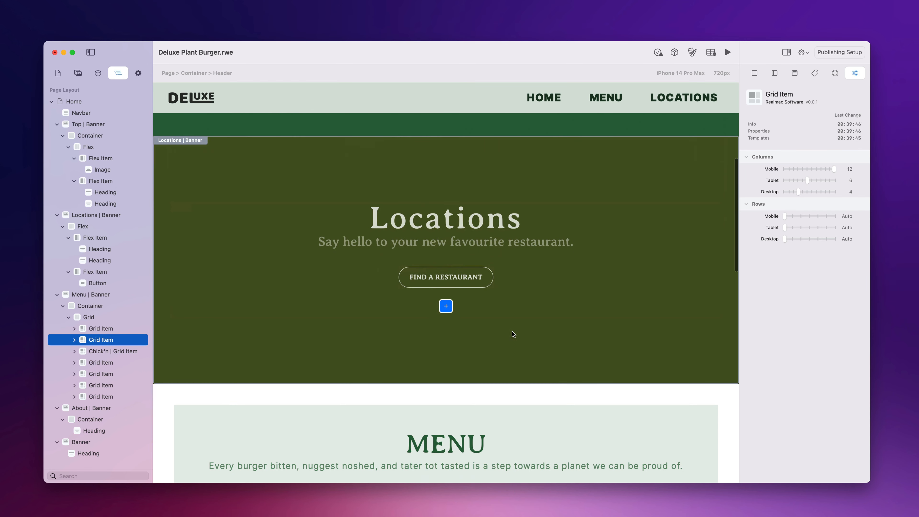
scroll(641, 331, "down", 8)
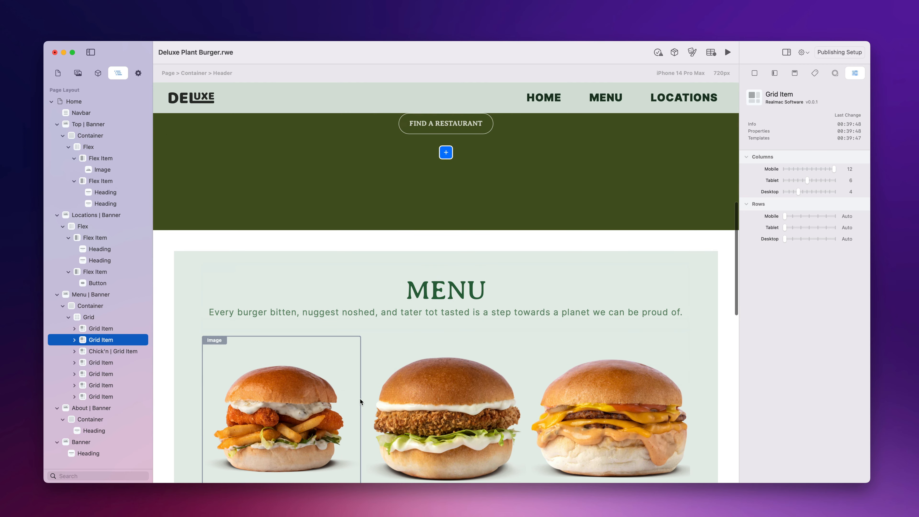
scroll(621, 400, "down", 6)
scroll(662, 398, "down", 6)
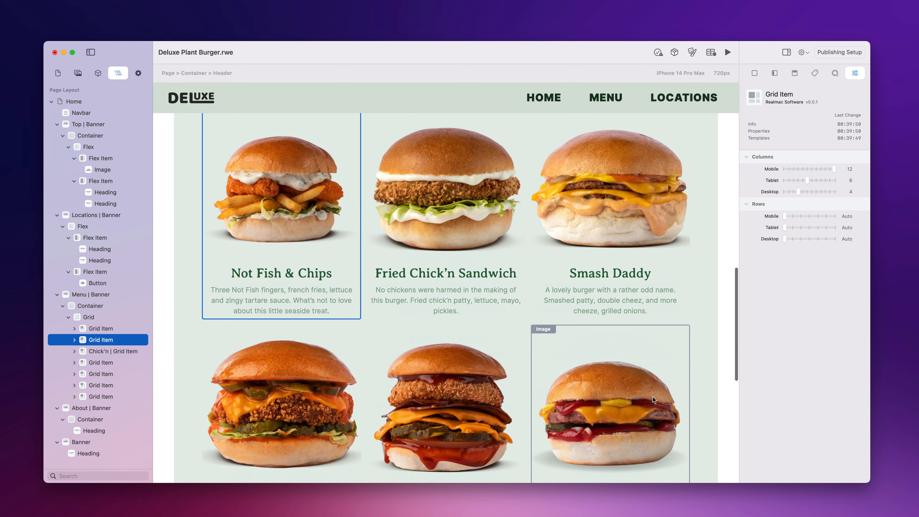
scroll(548, 341, "down", 2)
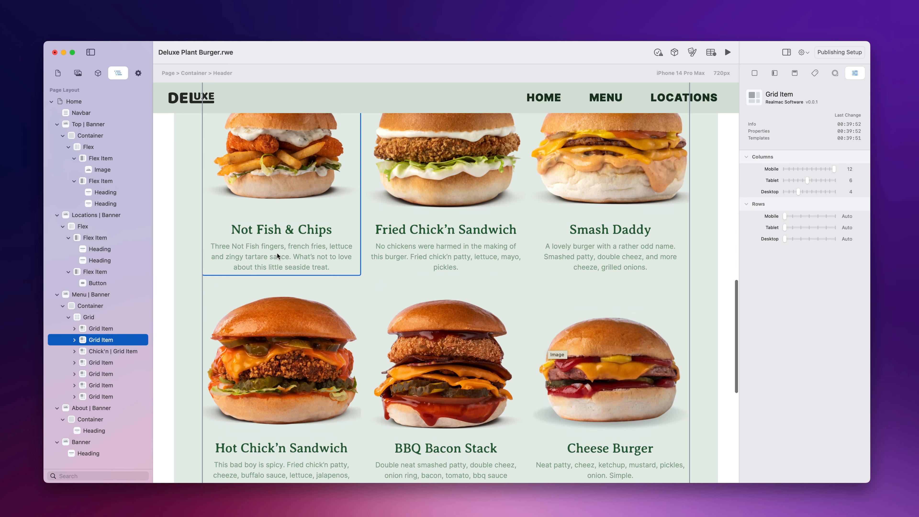
scroll(614, 353, "down", 15)
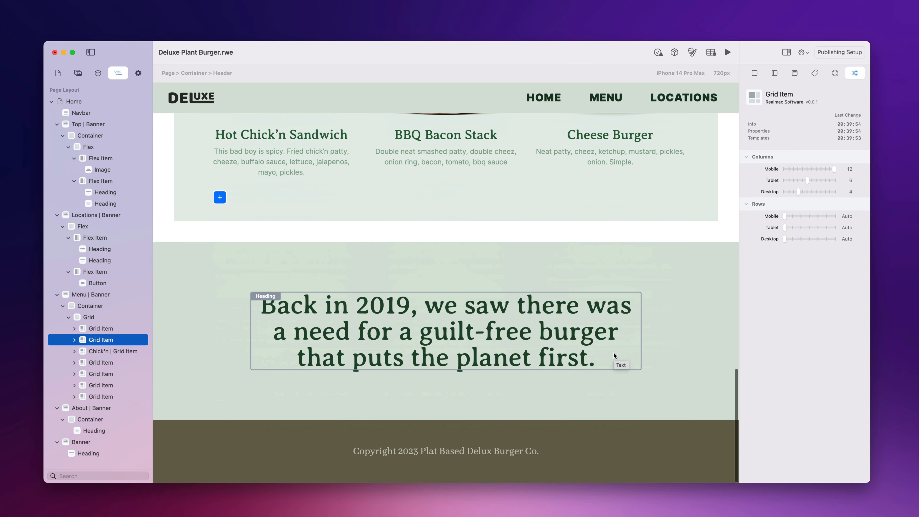
scroll(524, 353, "up", 20)
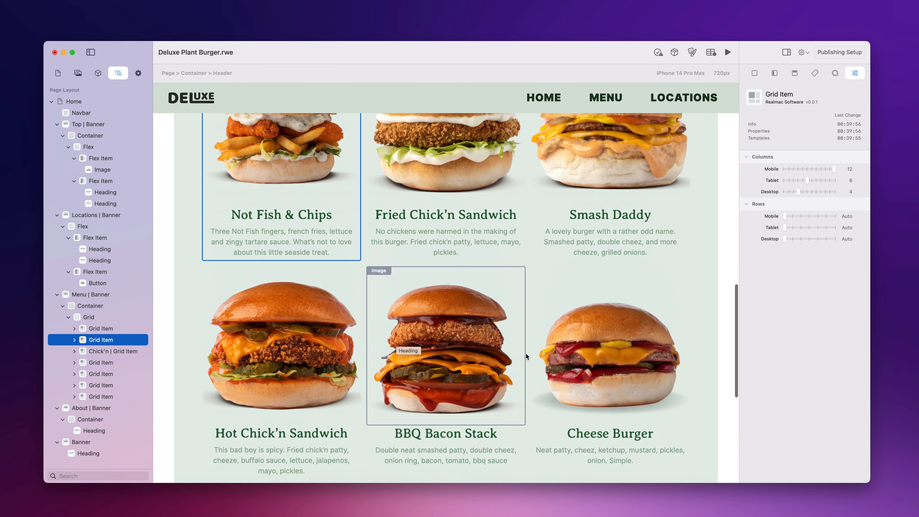
scroll(527, 354, "up", 5)
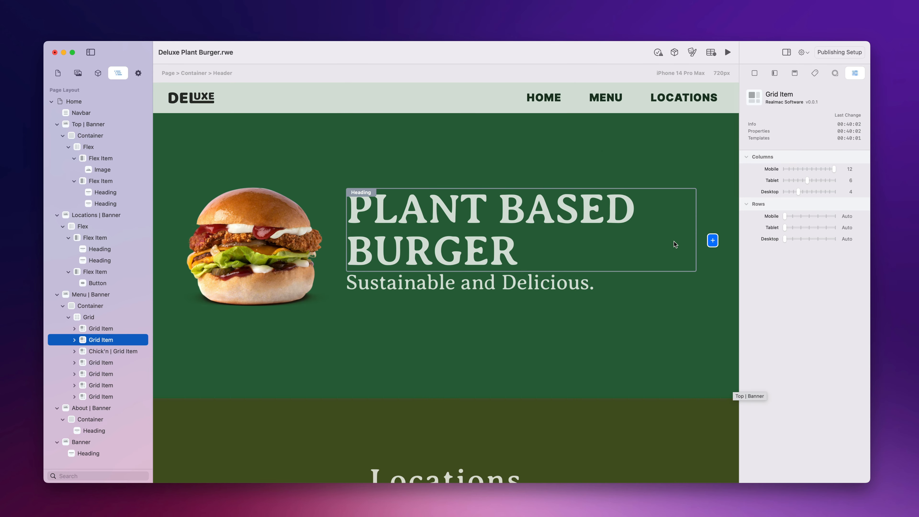
left_click(692, 54)
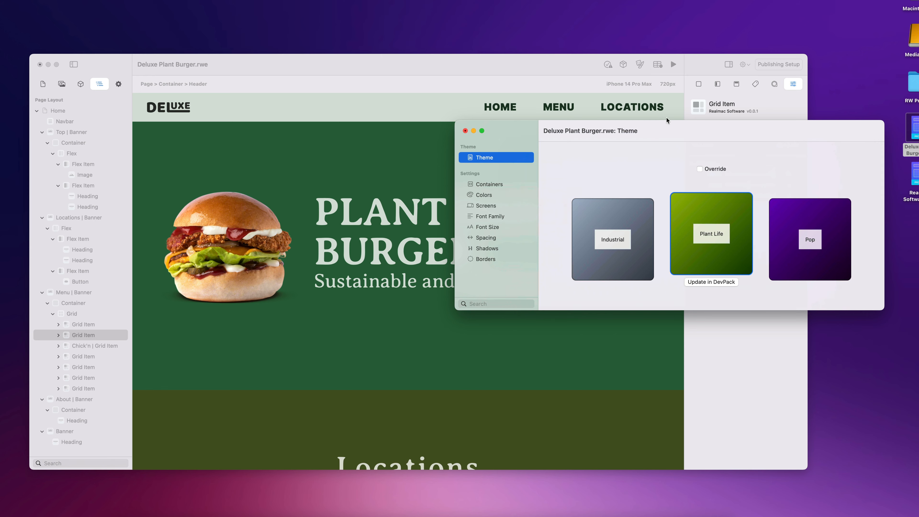
left_click_drag(671, 122, 693, 175)
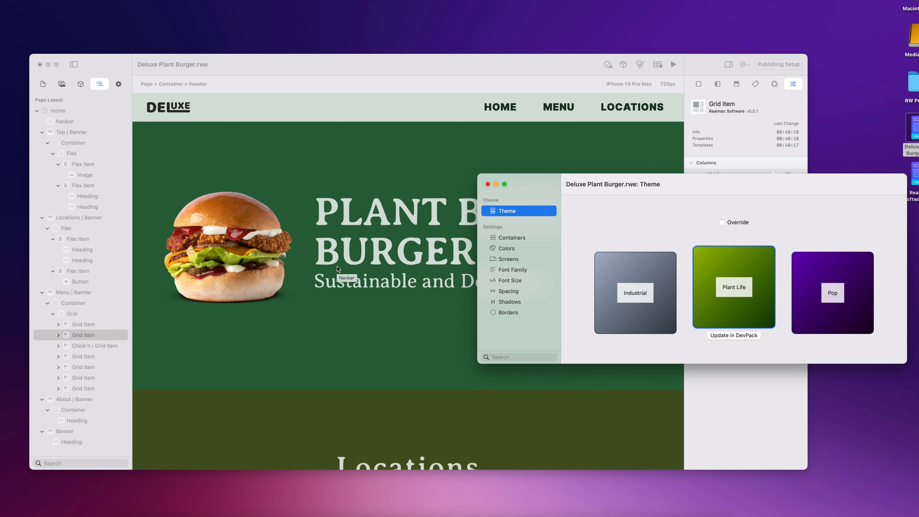
left_click(460, 228)
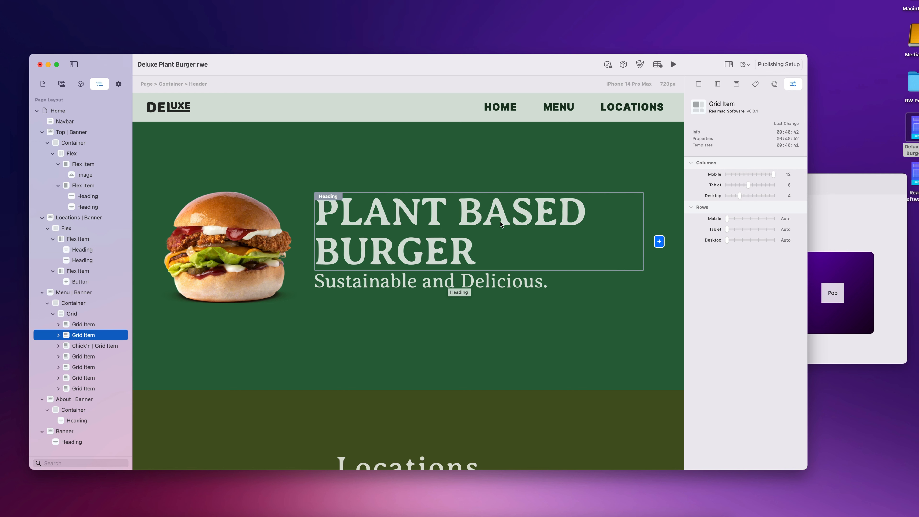
Step: Select the 'Sustainable and Delicious.' subheading, then bring the Theme presets forward again
left_click(498, 278)
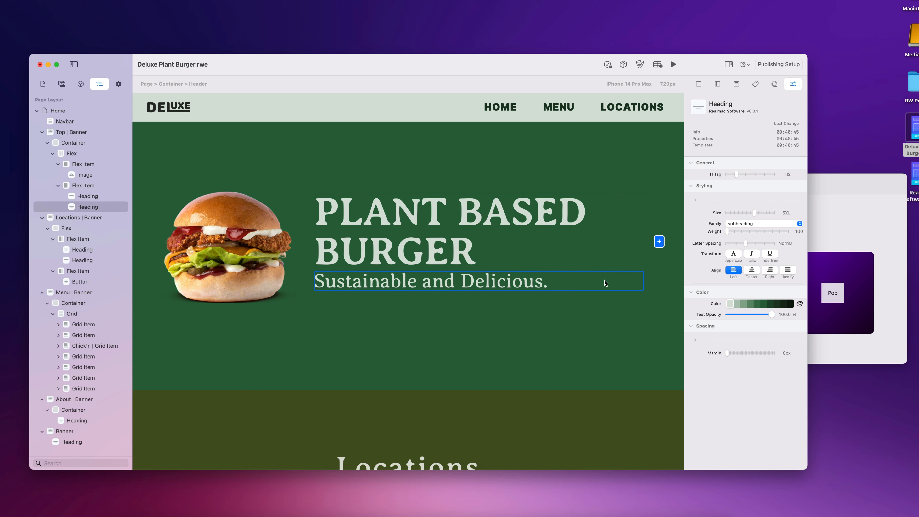
left_click(853, 212)
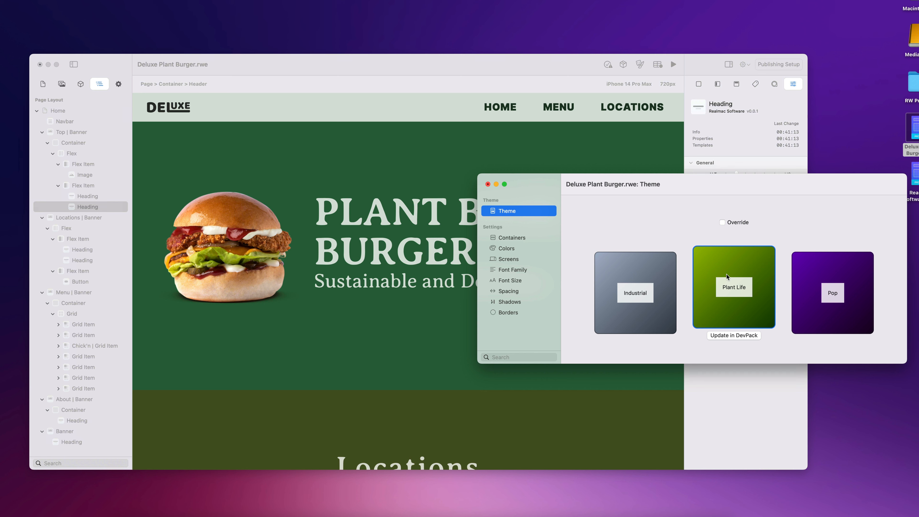
left_click(662, 281)
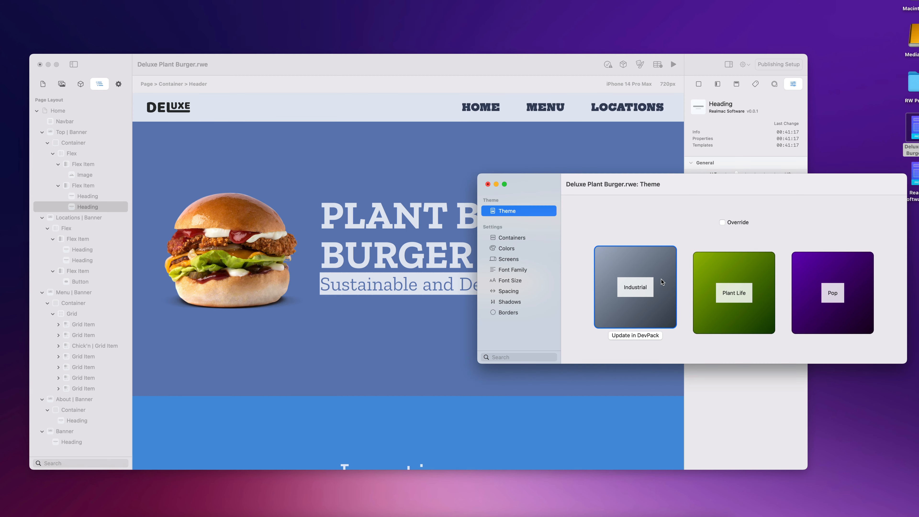
left_click_drag(690, 182, 741, 208)
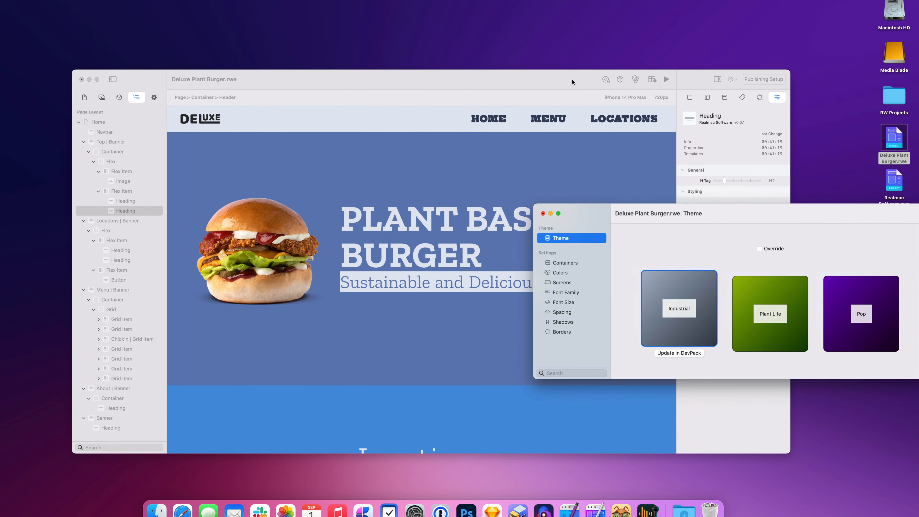
left_click_drag(571, 65, 503, 51)
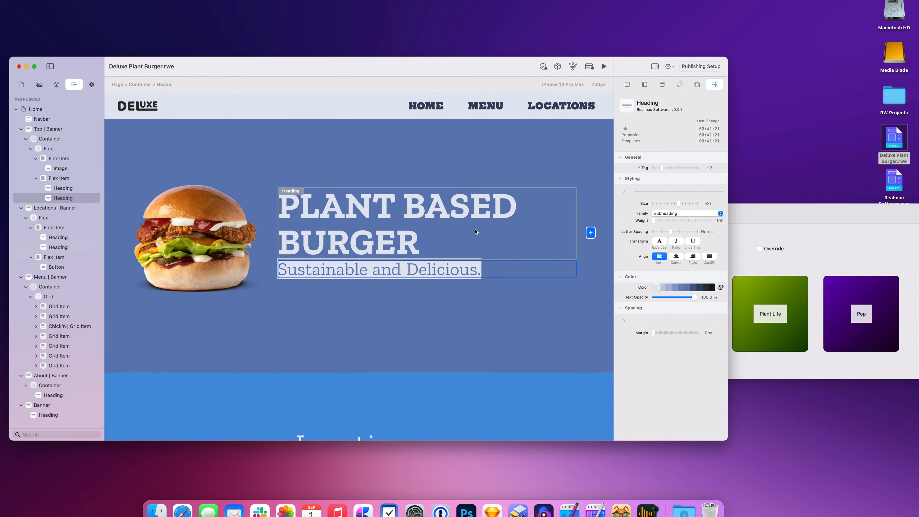
left_click(829, 232)
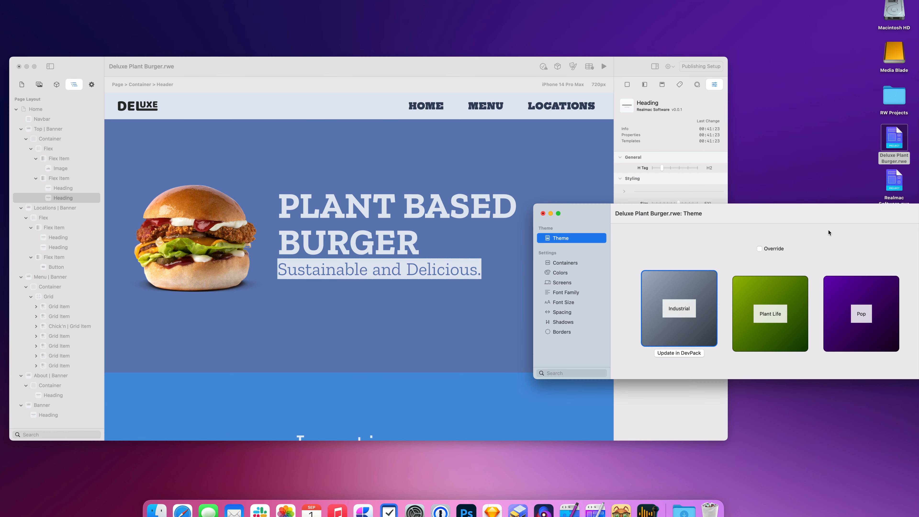
left_click(779, 304)
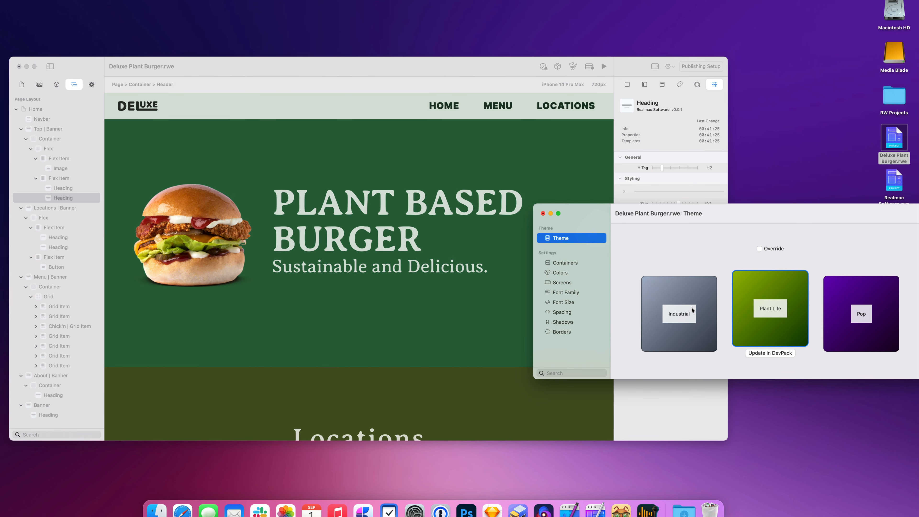
left_click(692, 309)
left_click(771, 302)
left_click(687, 301)
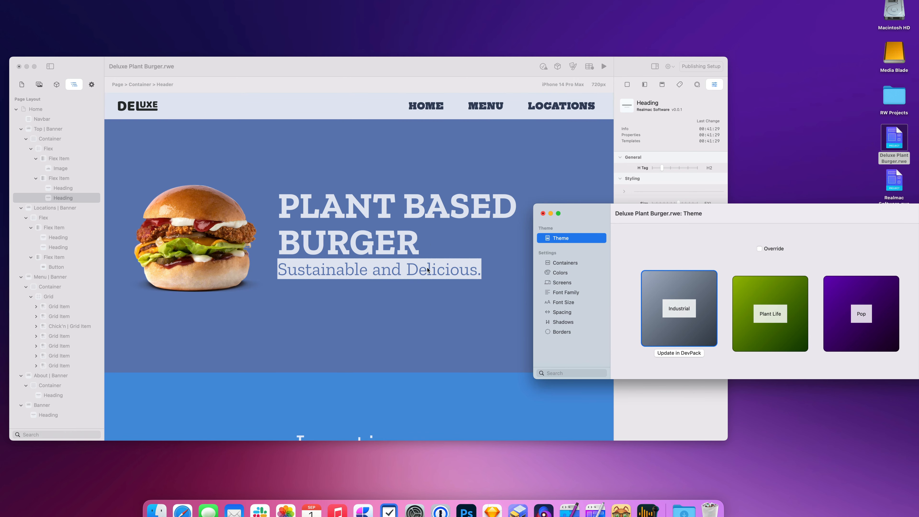
scroll(428, 270, "down", 15)
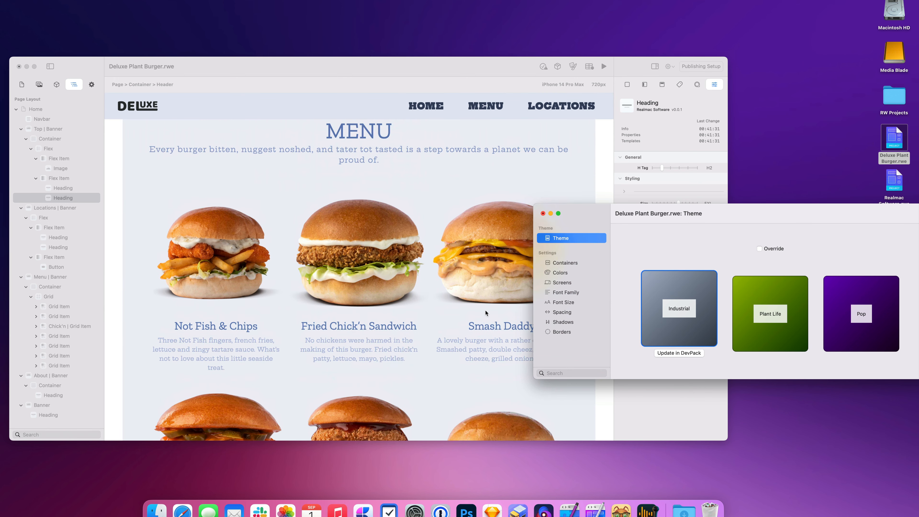
left_click(770, 308)
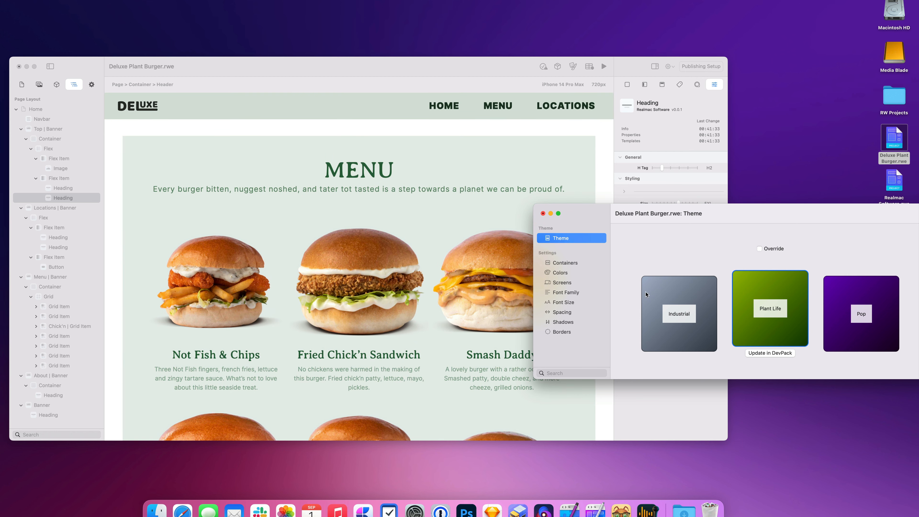
left_click(647, 295)
left_click(383, 257)
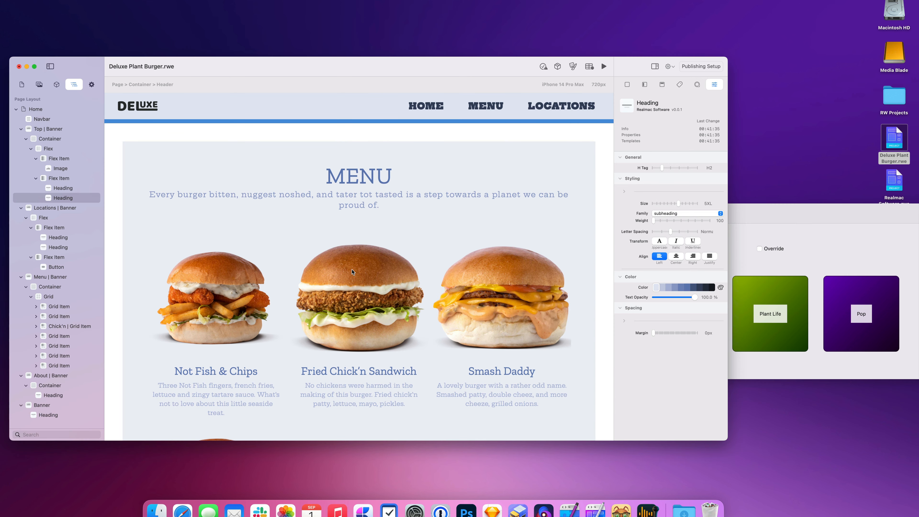
left_click(796, 222)
left_click(777, 304)
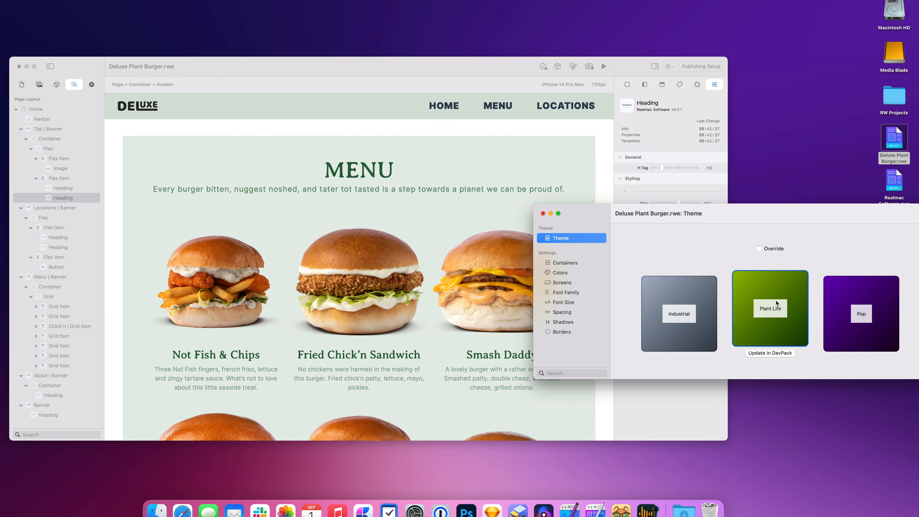
left_click(682, 310)
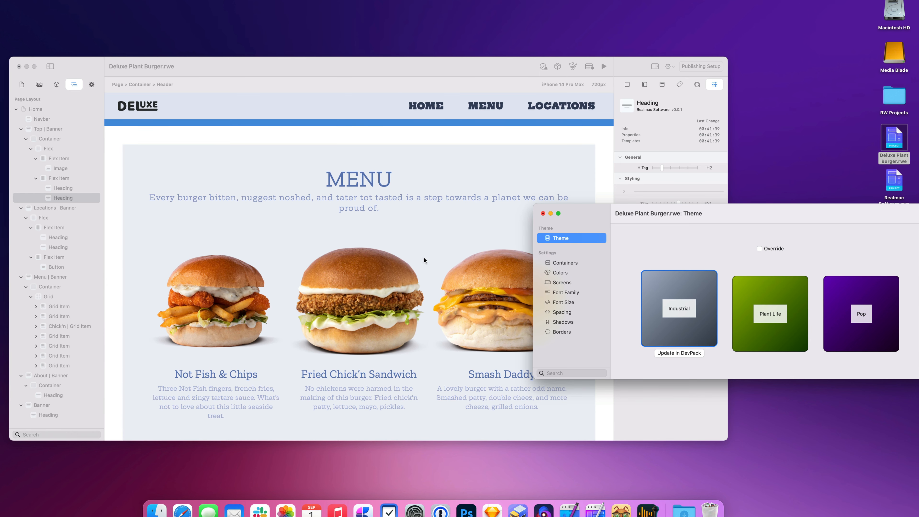
left_click(747, 312)
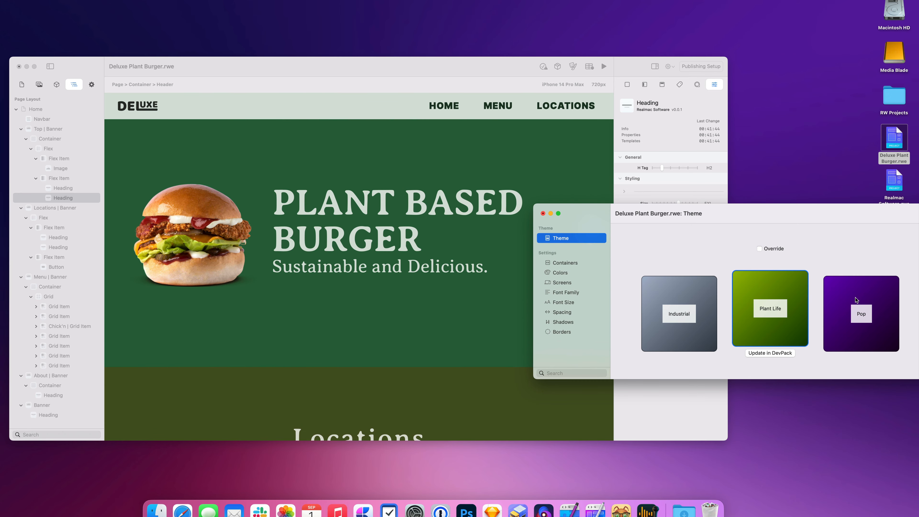
Step: Try the Pop and Industrial presets, switching back to Plant Life after each
left_click(856, 300)
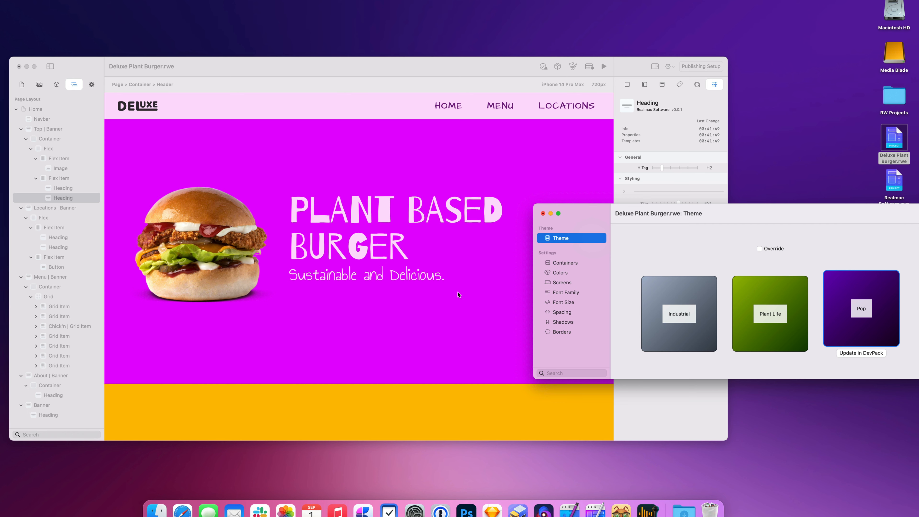
scroll(458, 296, "down", 10)
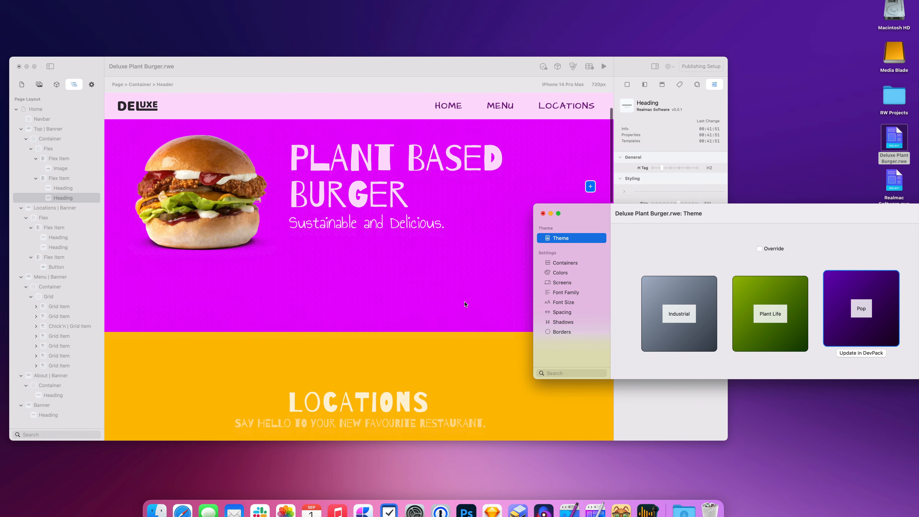
scroll(476, 320, "down", 8)
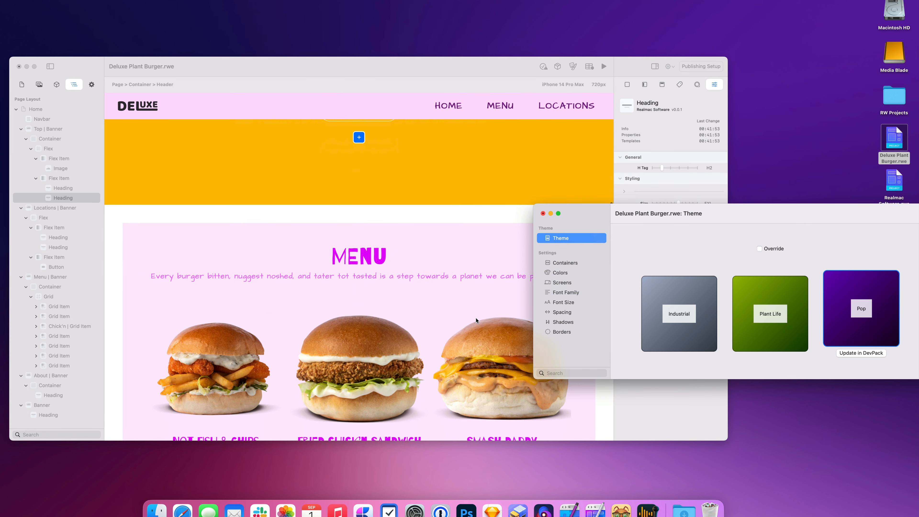
left_click(770, 313)
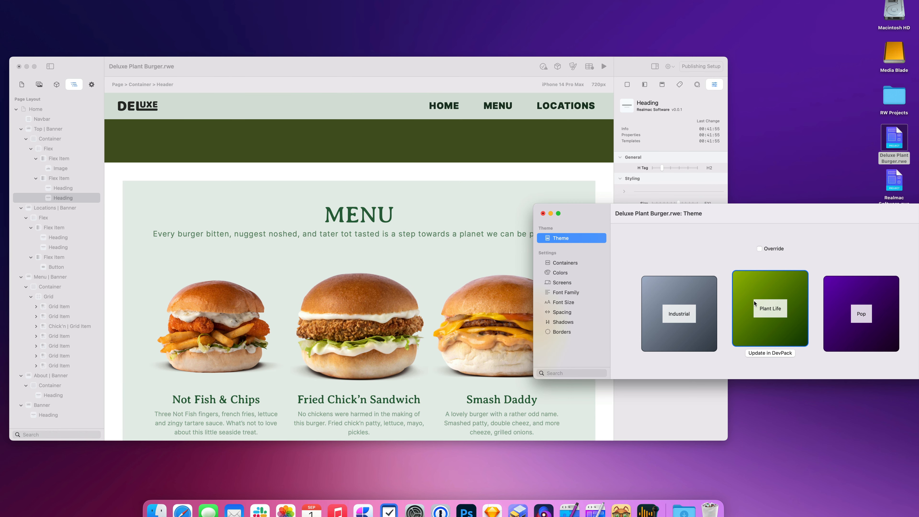
left_click(690, 325)
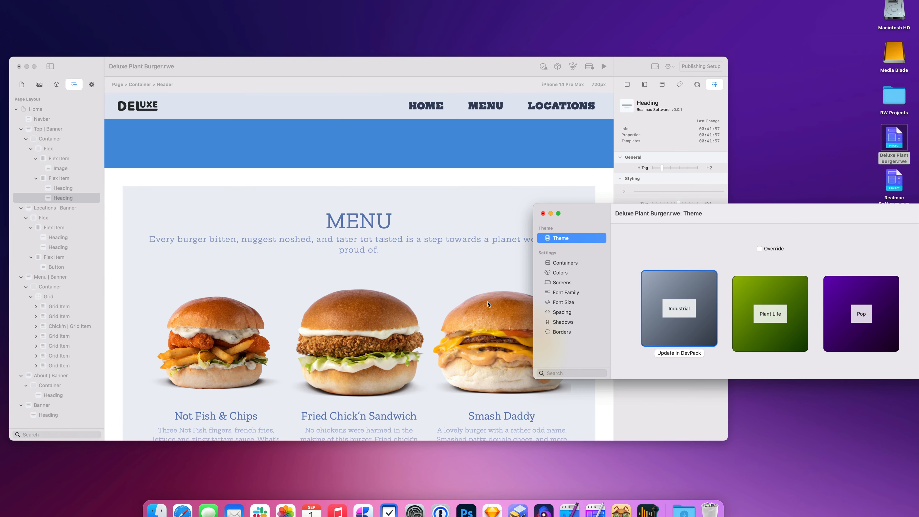
scroll(491, 304, "down", 10)
scroll(495, 305, "down", 5)
left_click(767, 319)
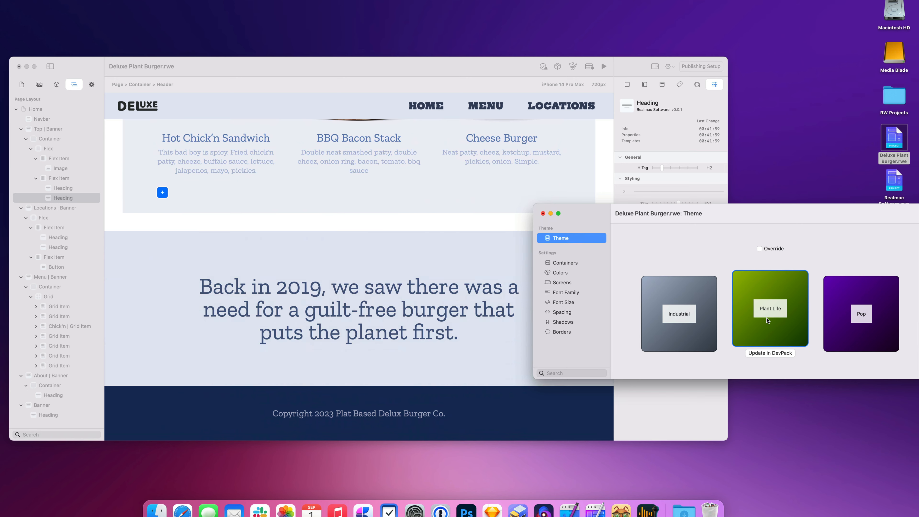
left_click(848, 320)
left_click(782, 318)
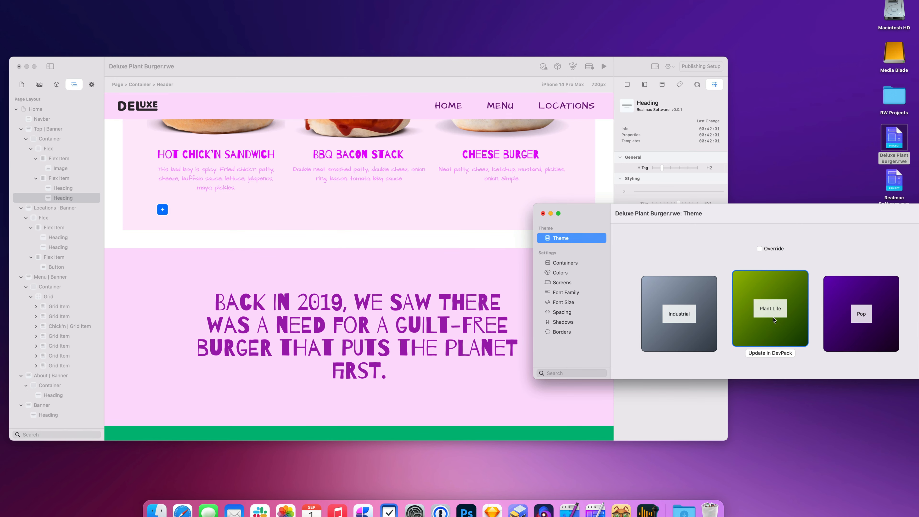
Step: Compare Industrial and Pop against Plant Life again, finishing on Plant Life
left_click(681, 325)
scroll(373, 288, "up", 15)
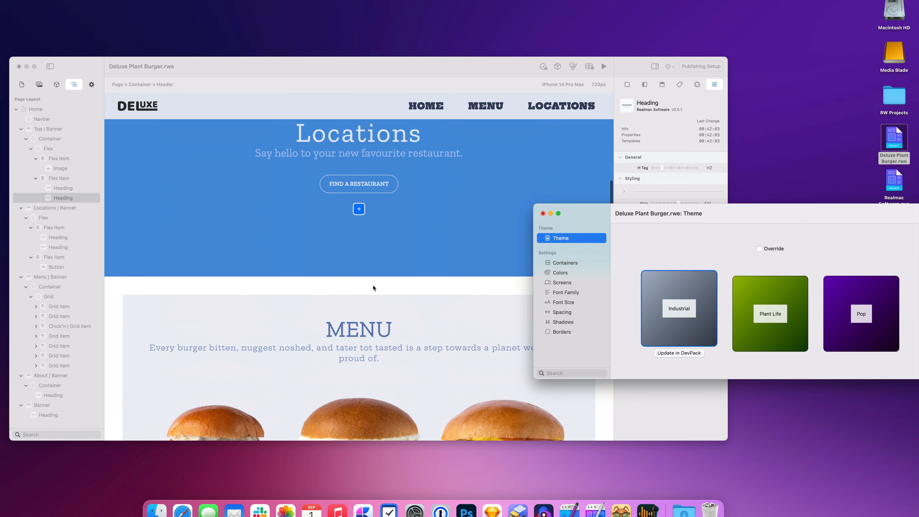
left_click(735, 308)
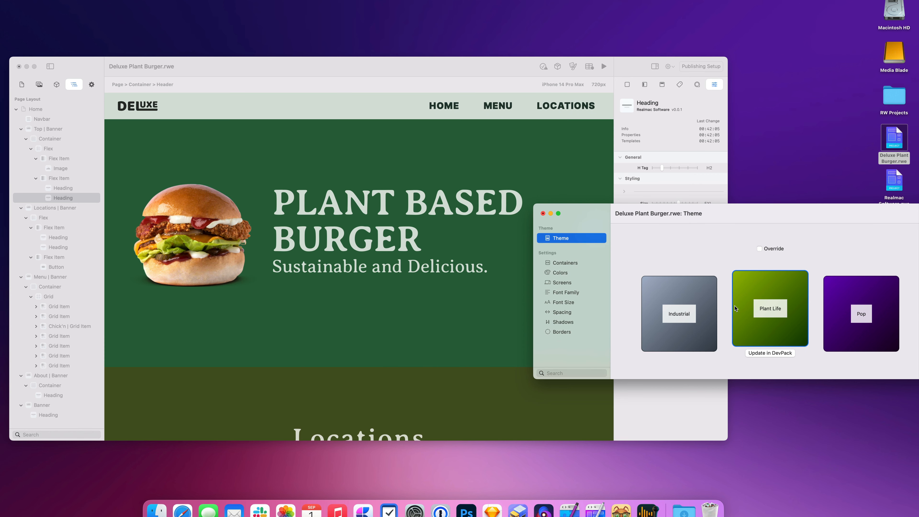
left_click(844, 318)
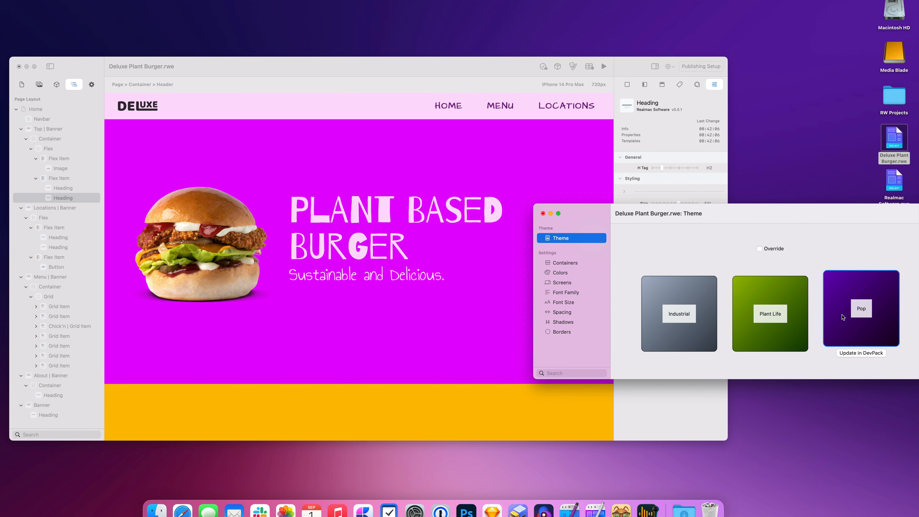
left_click(782, 320)
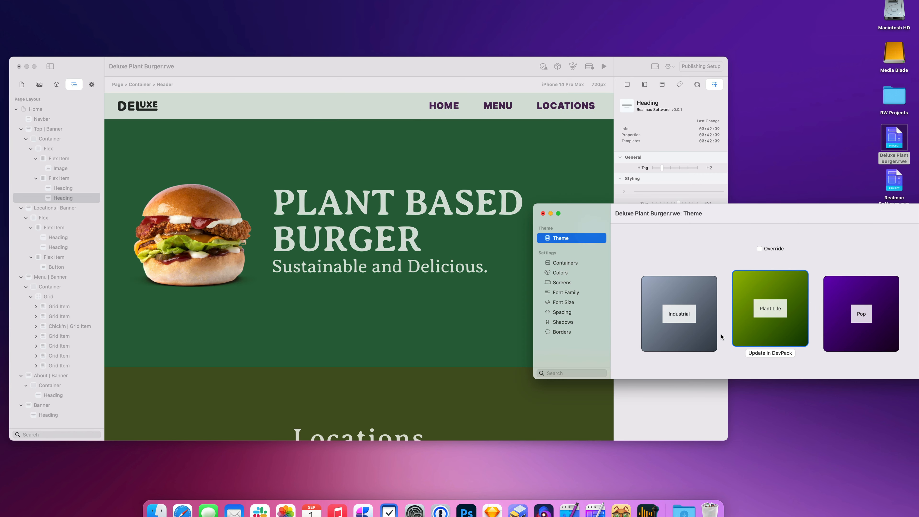
left_click(693, 340)
left_click(778, 342)
left_click(688, 326)
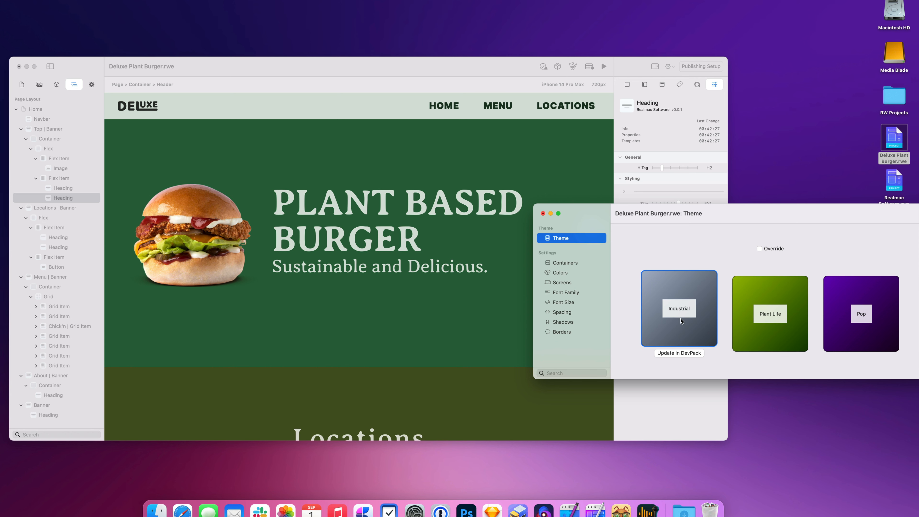
left_click(756, 324)
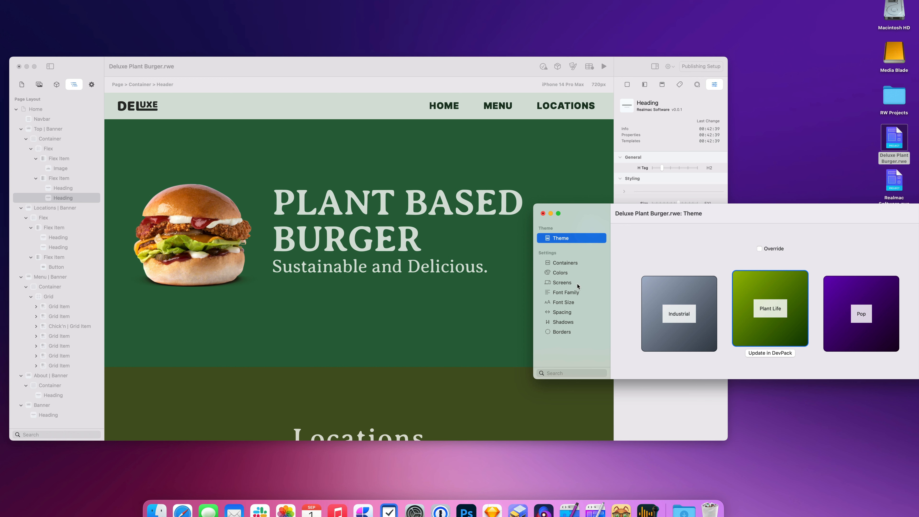
Step: Show the Colors palettes and enlarge the Theme window so all rows from 50 to 900 are visible
left_click(558, 273)
left_click_drag(706, 213, 657, 208)
left_click_drag(882, 373, 894, 455)
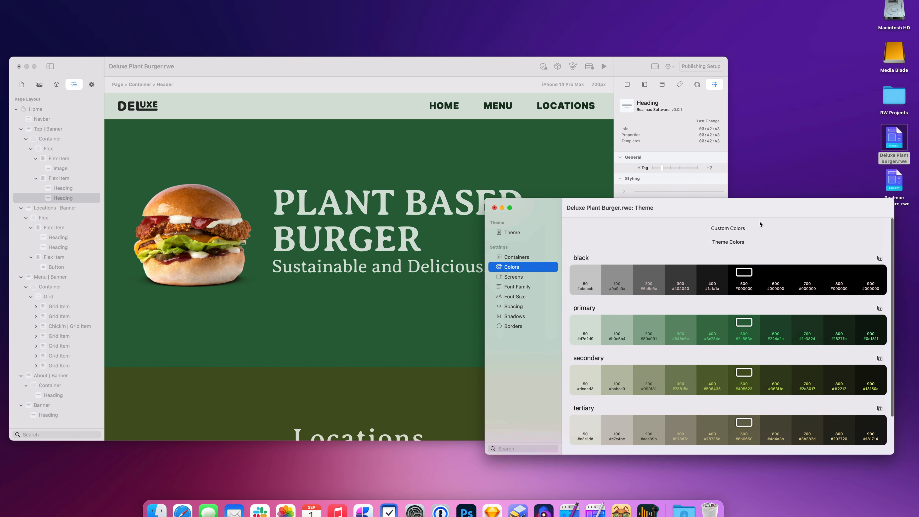
left_click_drag(758, 215, 776, 227)
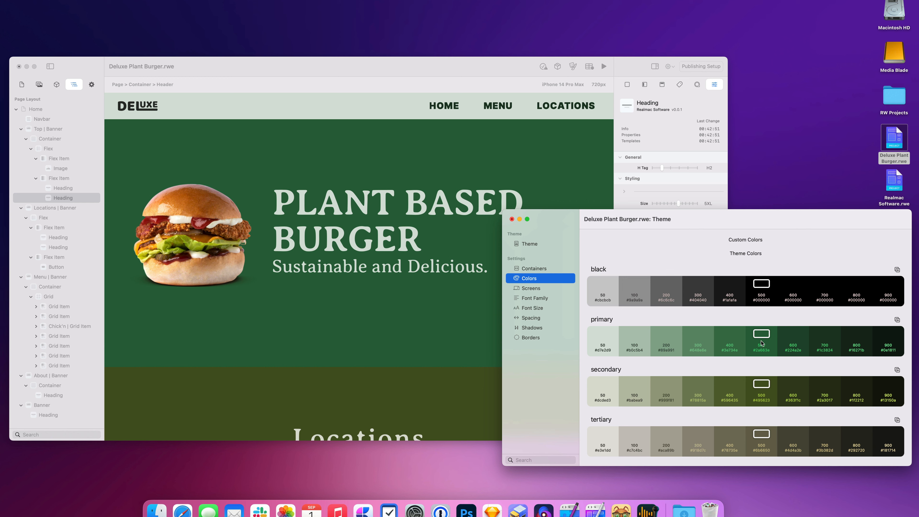
scroll(753, 398, "down", 3)
scroll(742, 436, "up", 3)
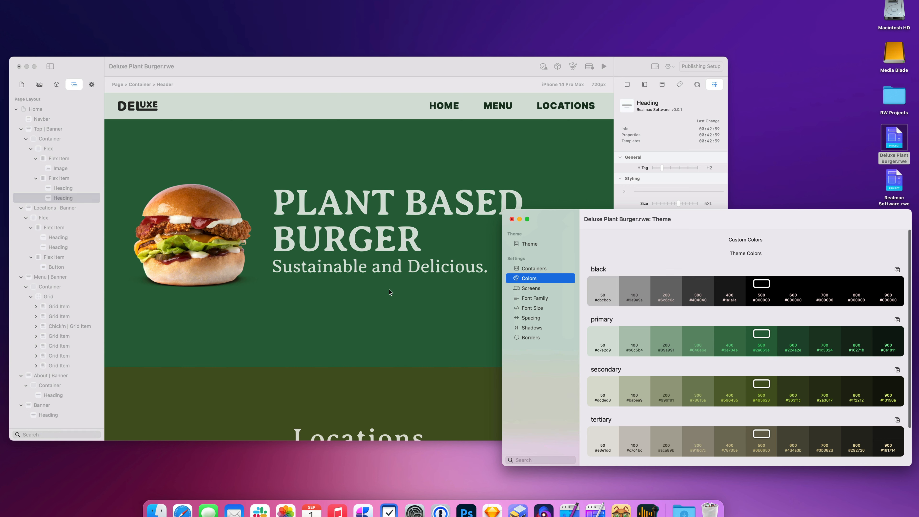
left_click(463, 308)
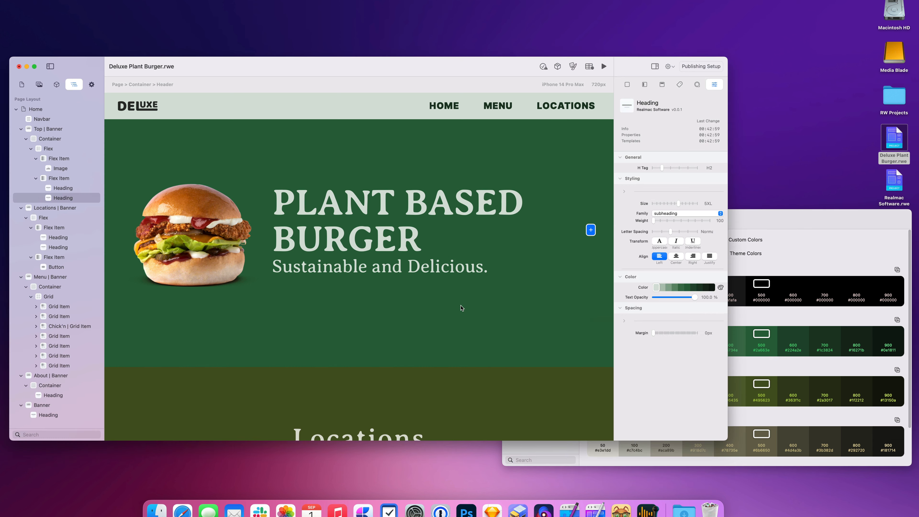
left_click(606, 155)
left_click(609, 156)
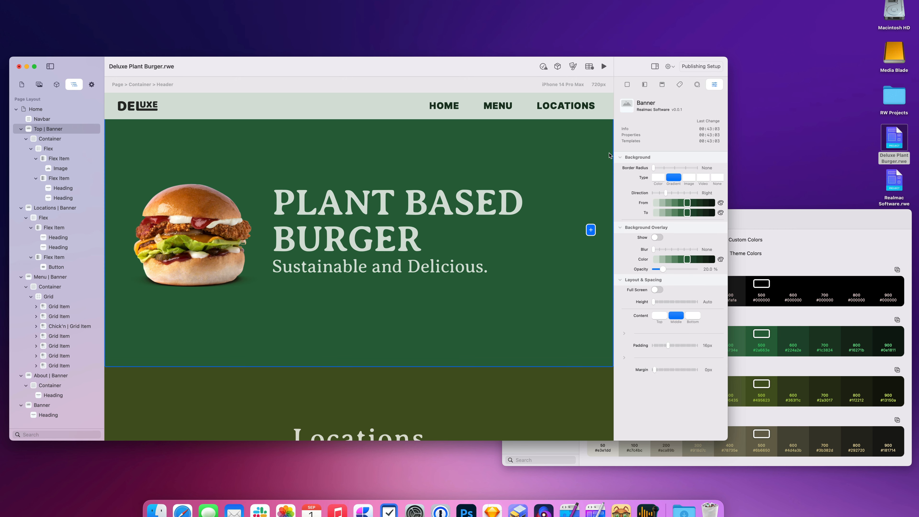
left_click(721, 203)
left_click(675, 207)
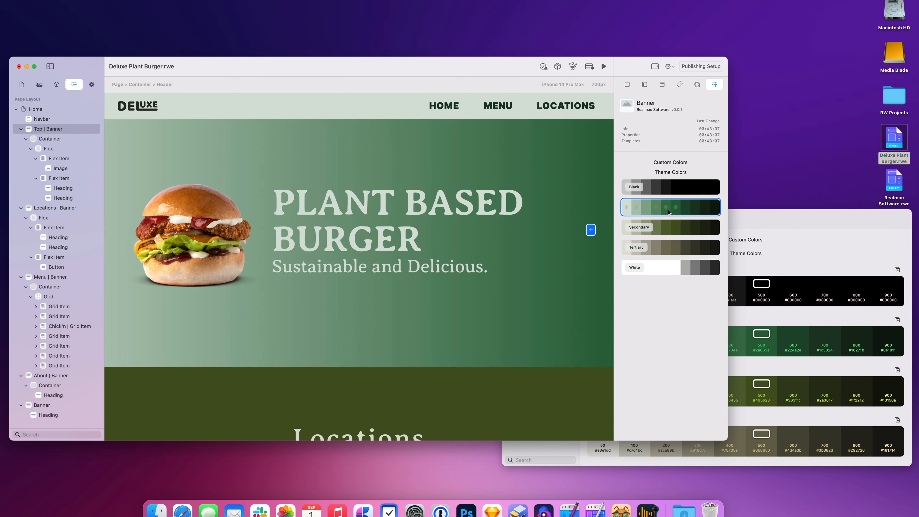
left_click(677, 211)
Step: Duplicate the primary palette and recolour its 500 swatch maroon, then return to the presets
left_click(844, 243)
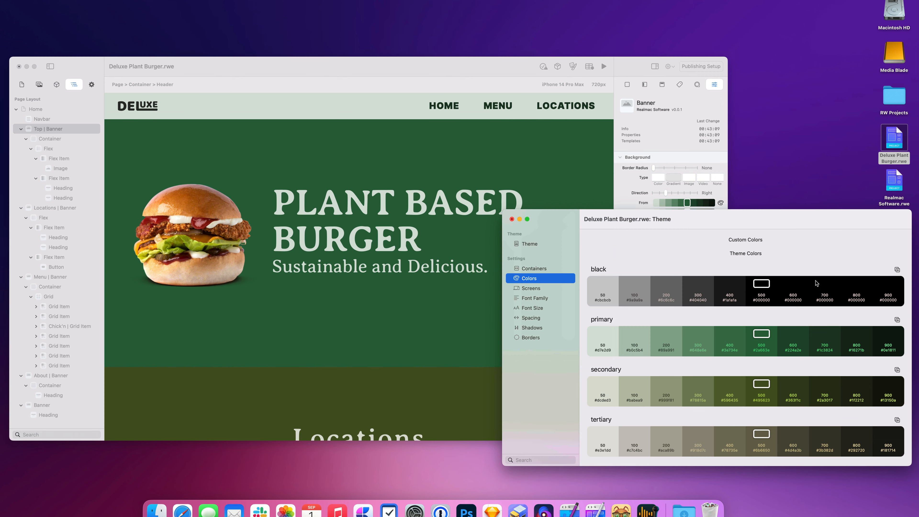
left_click(897, 319)
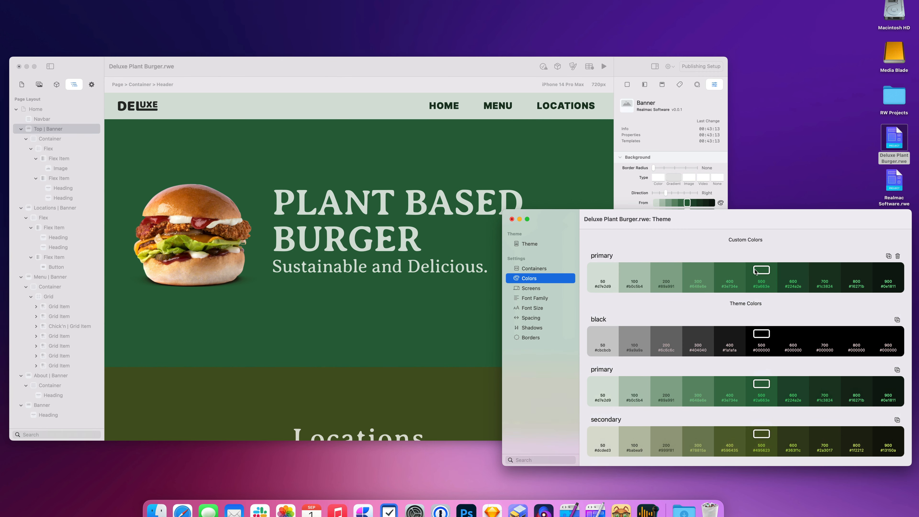
left_click(758, 272)
left_click_drag(694, 178, 713, 150)
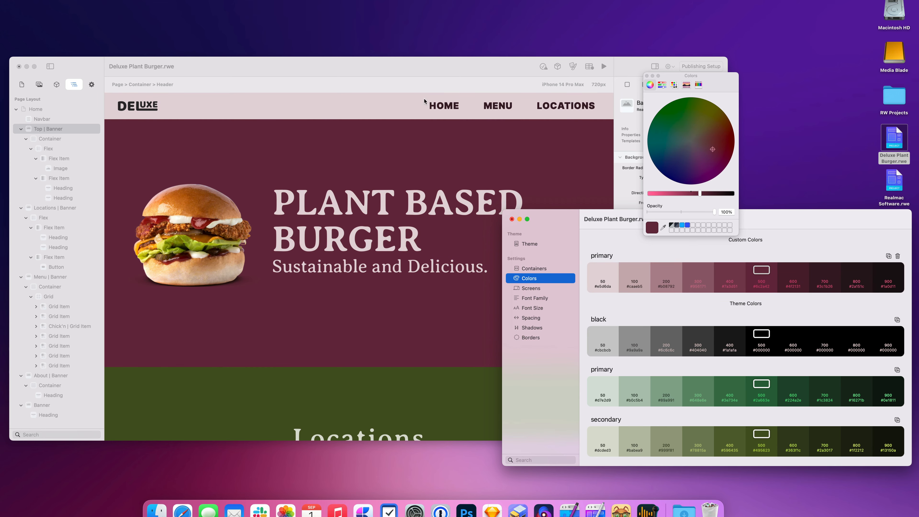
left_click(648, 76)
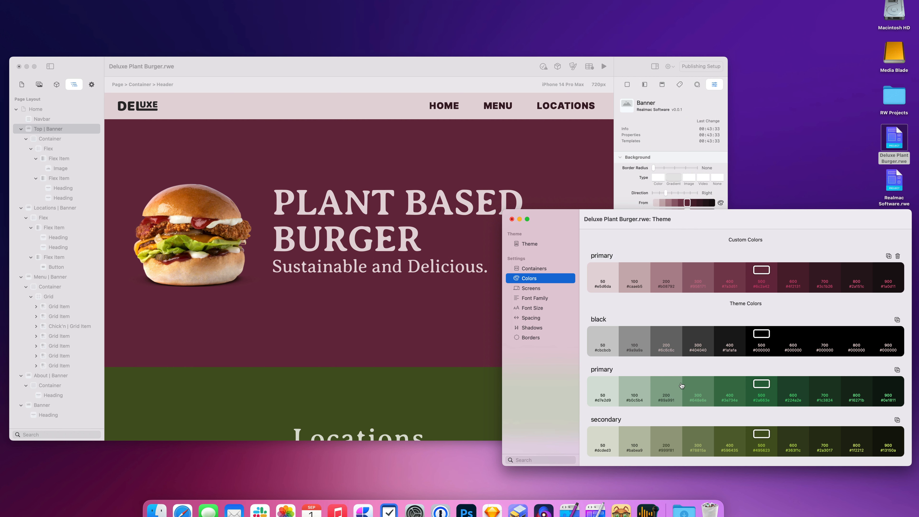
left_click(539, 243)
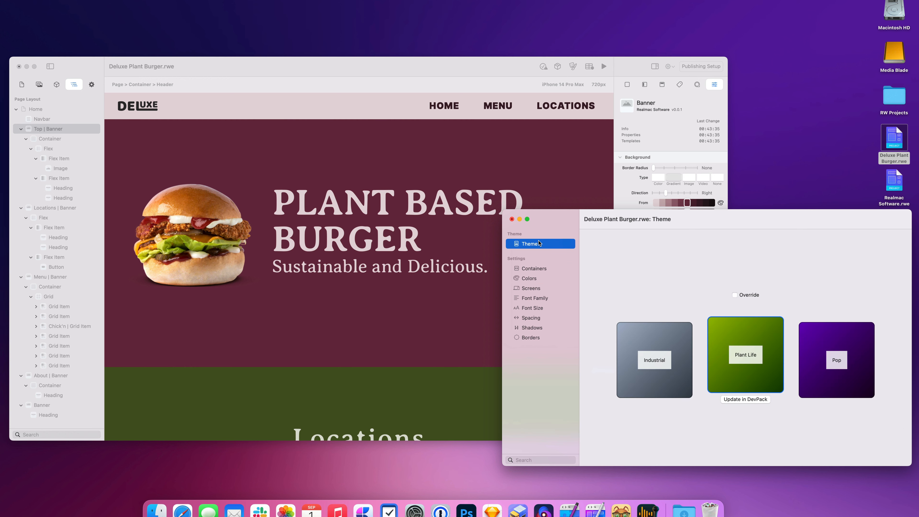
Step: Try Industrial briefly, then apply the Pop theme to the site
left_click(844, 341)
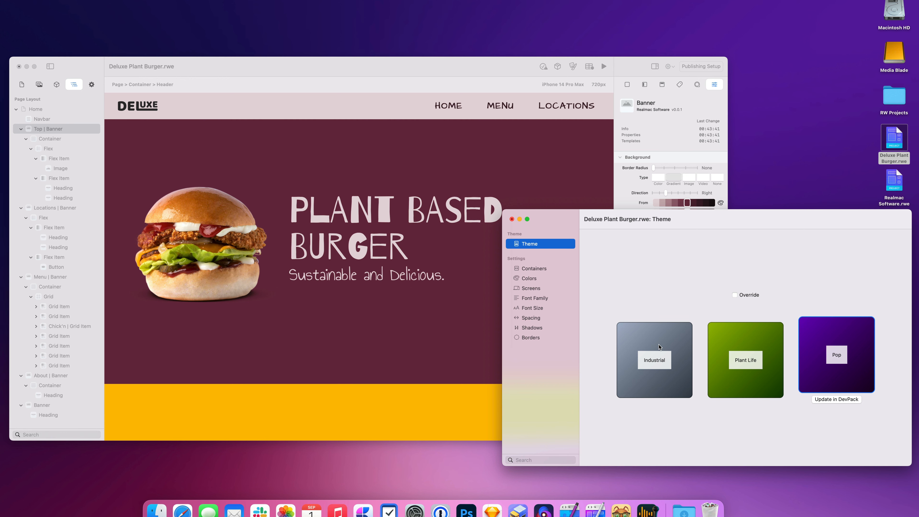
left_click(659, 347)
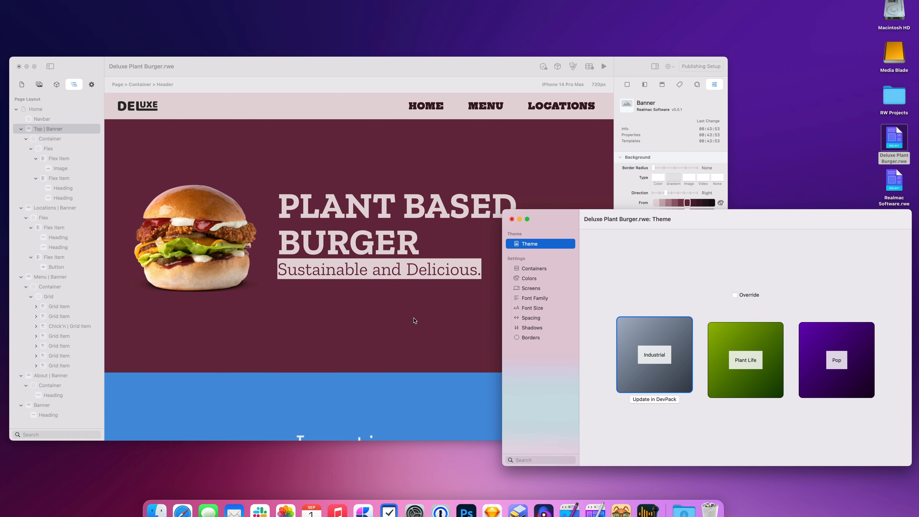
scroll(415, 320, "down", 5)
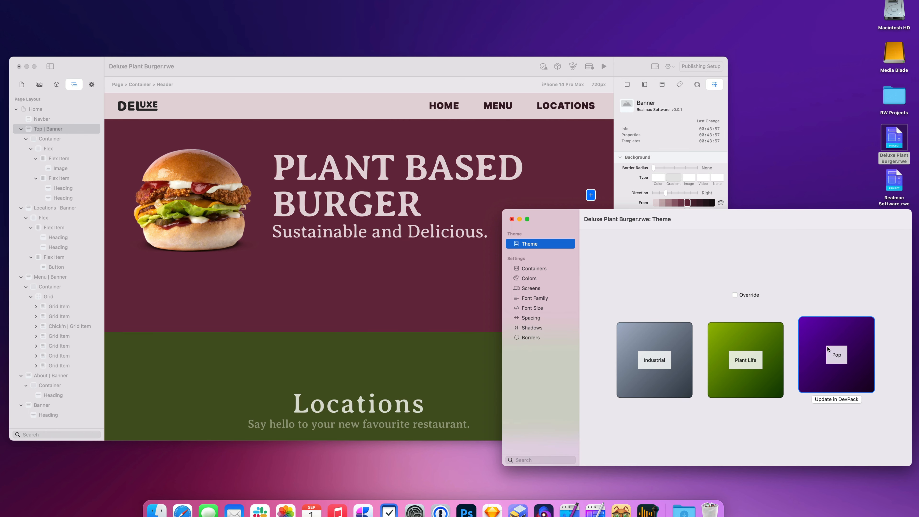
left_click(828, 350)
Step: View the colour palettes, then select the Locations and Top banner sections to inspect them
left_click(548, 278)
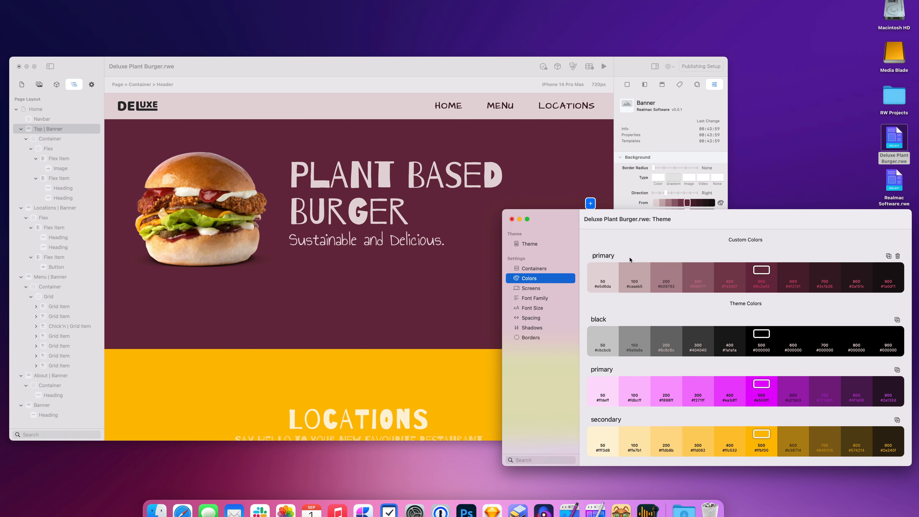
left_click(377, 334)
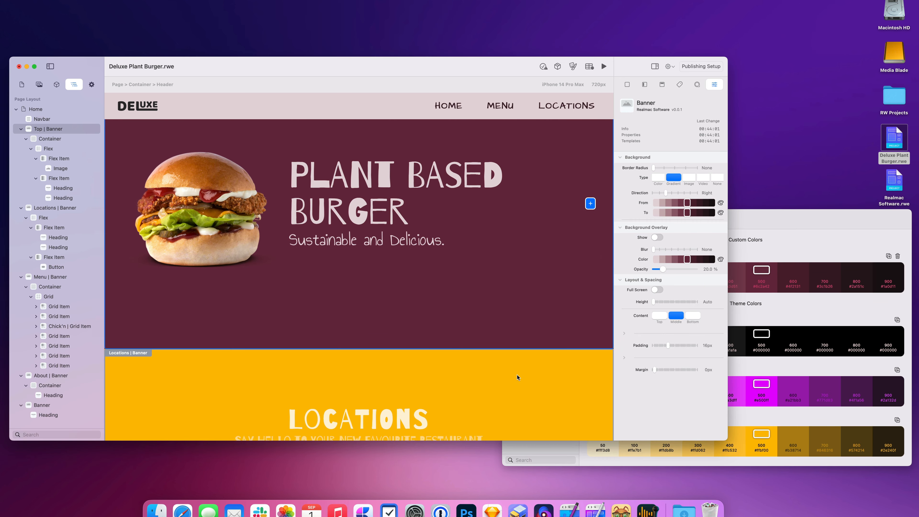
left_click(522, 361)
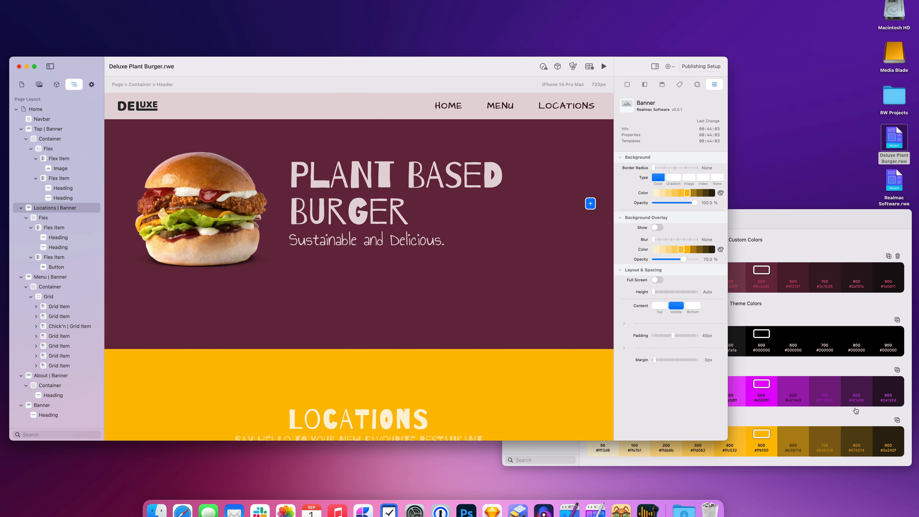
left_click(610, 264)
left_click(791, 233)
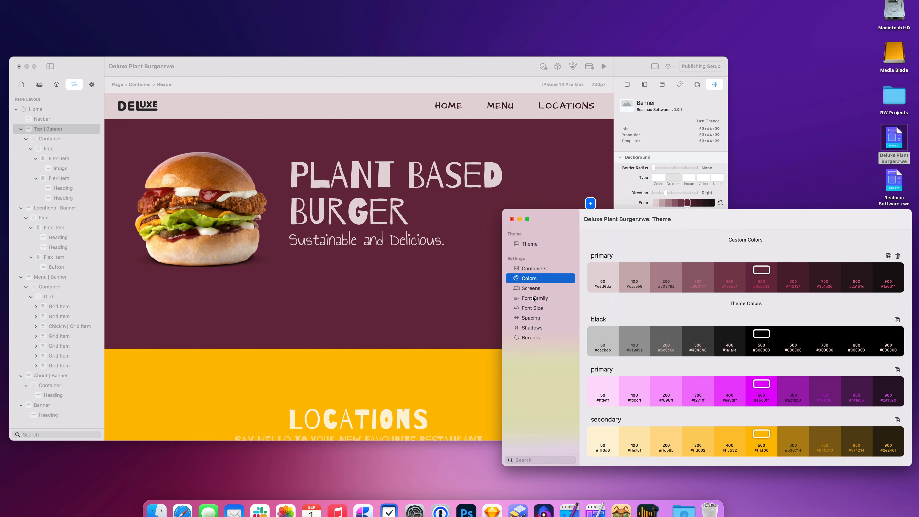
Step: Add a new custom font family named 'heading'
left_click(548, 301)
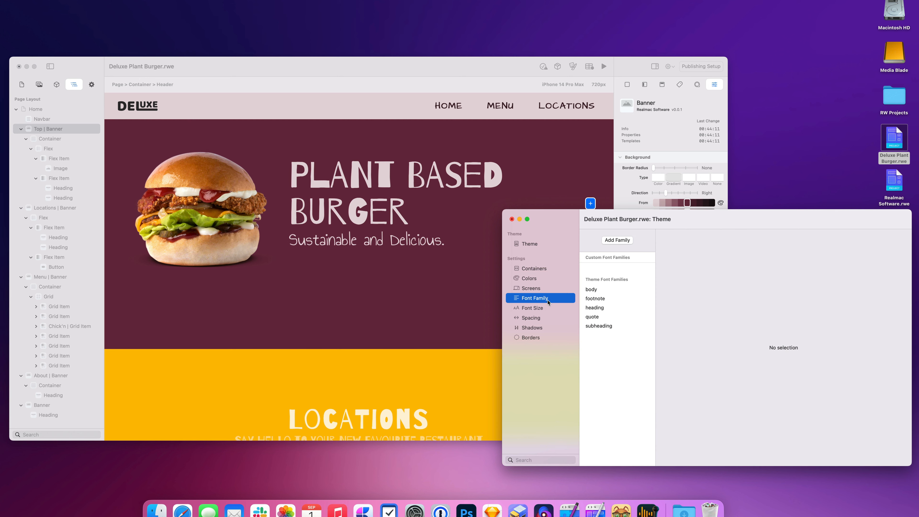
left_click(608, 306)
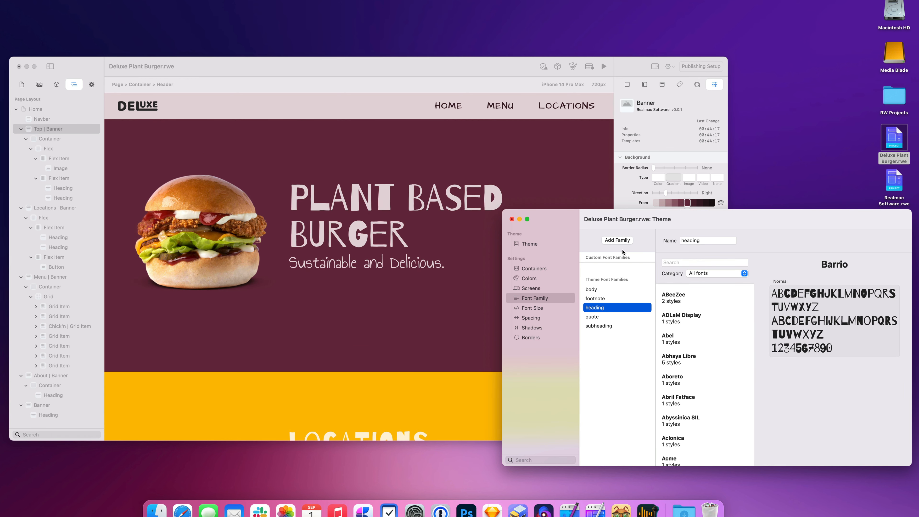
left_click(627, 244)
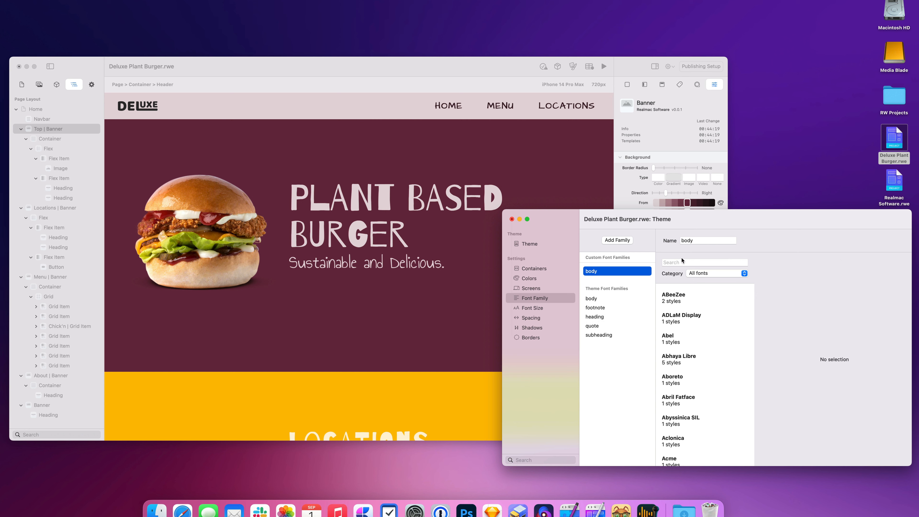
double_click(705, 240)
type("heading")
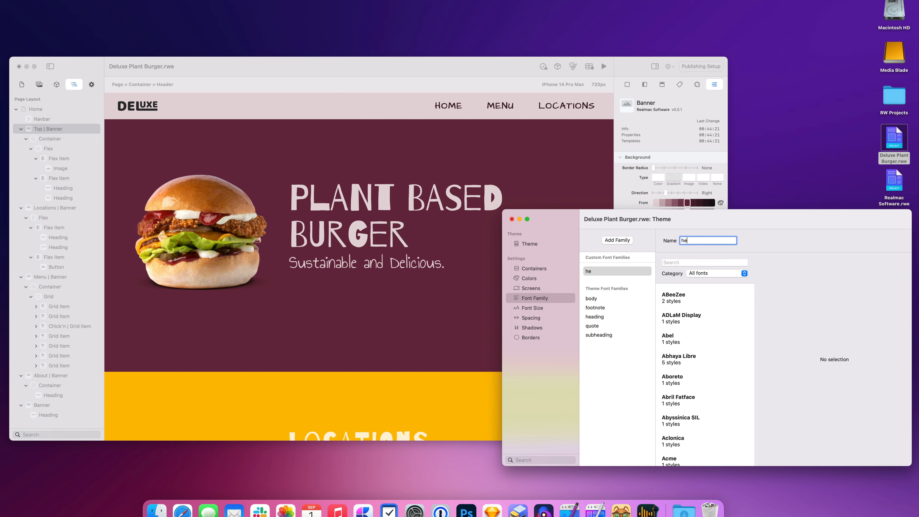
key("Return")
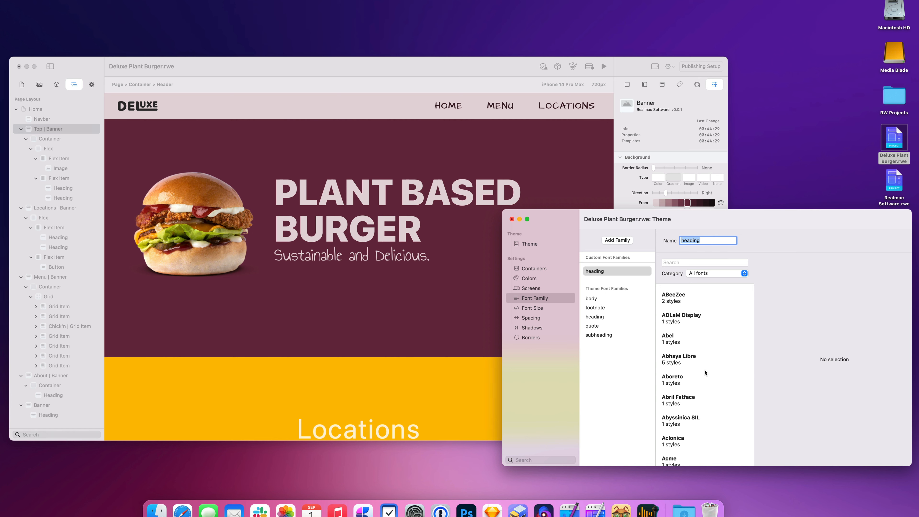
Step: Preview Abril Fatface and Actor, settle on Akaya Kanadaka, then open the Category pop-up
left_click(696, 399)
scroll(705, 414, "down", 3)
left_click(705, 416)
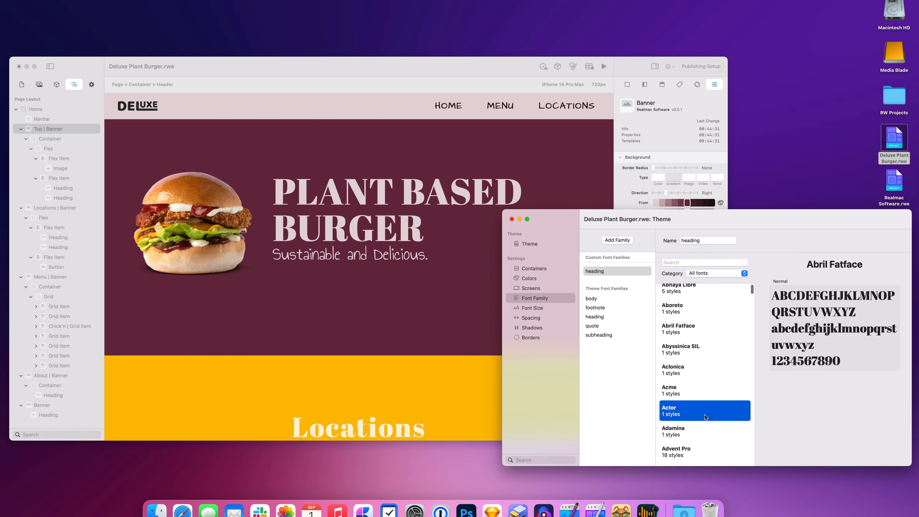
key("Down")
key("Down")
key("Down")
key("Down")
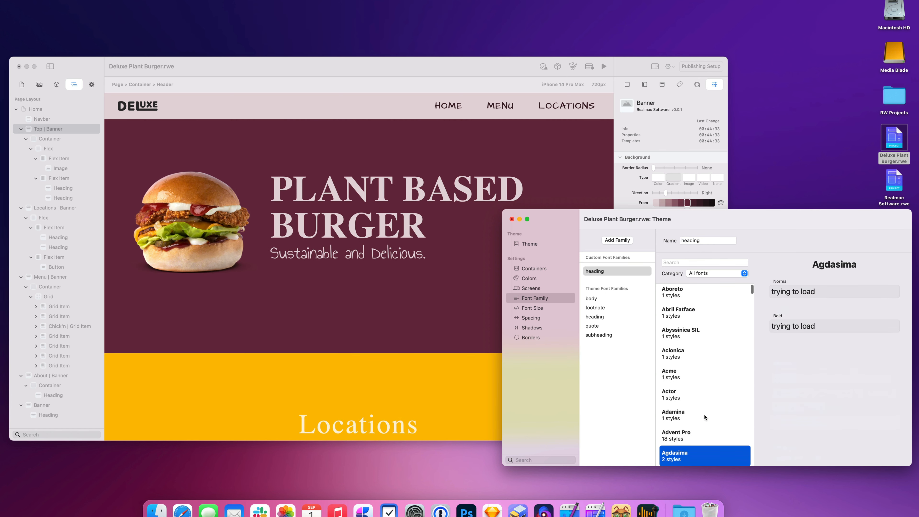
key("Down")
key("Down")
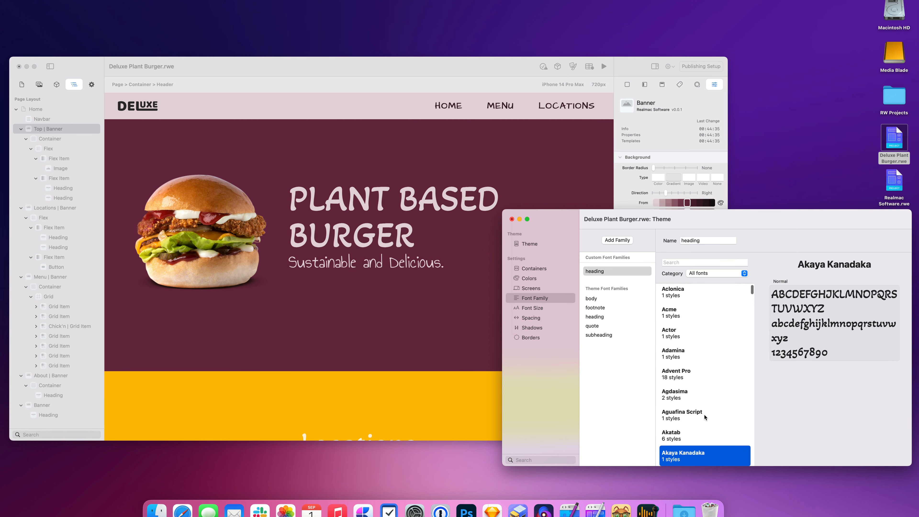
left_click(707, 276)
left_click(708, 277)
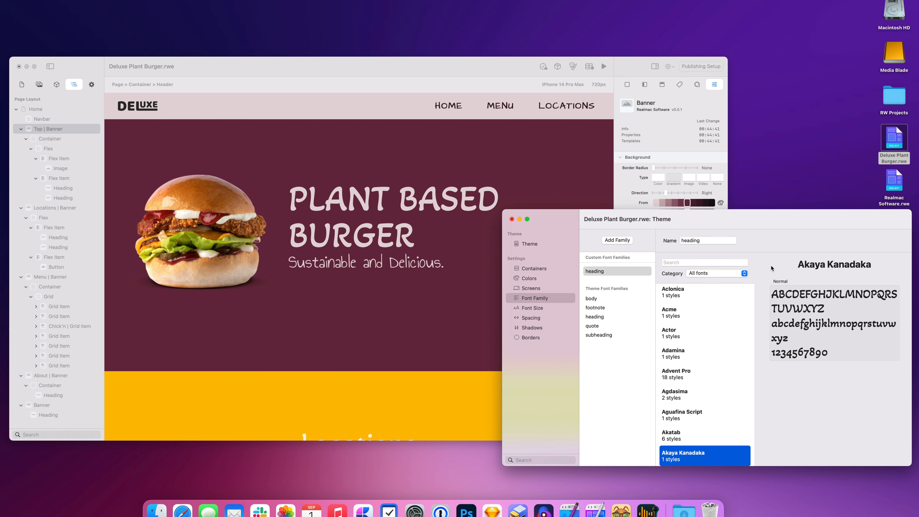
left_click(723, 274)
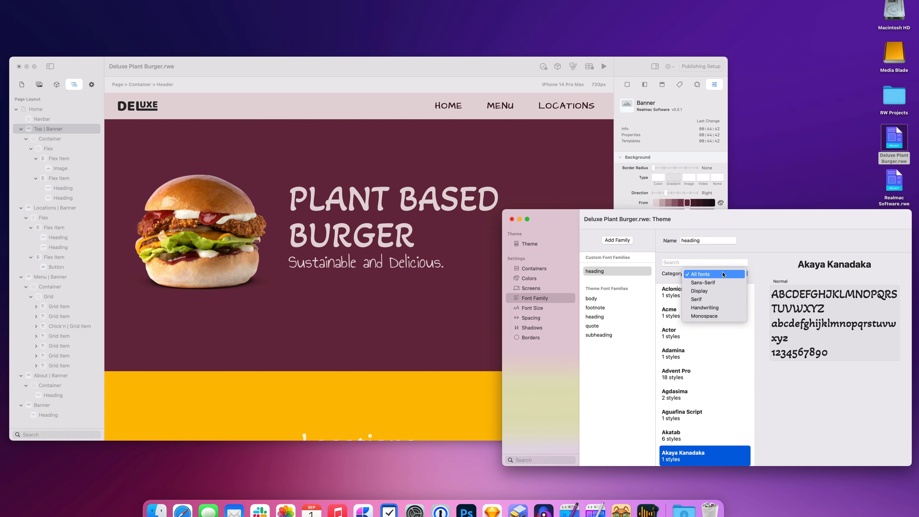
Step: Filter to Sans-Serif fonts and preview Akatab, Alatsi and Alegreya Sans SC for headings
left_click(726, 286)
left_click(697, 291)
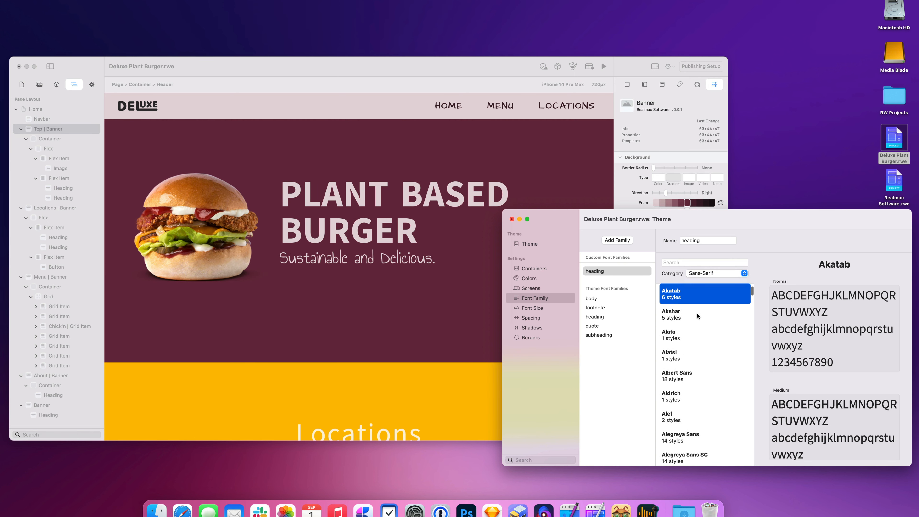
key("Down")
key("Down")
key("Down")
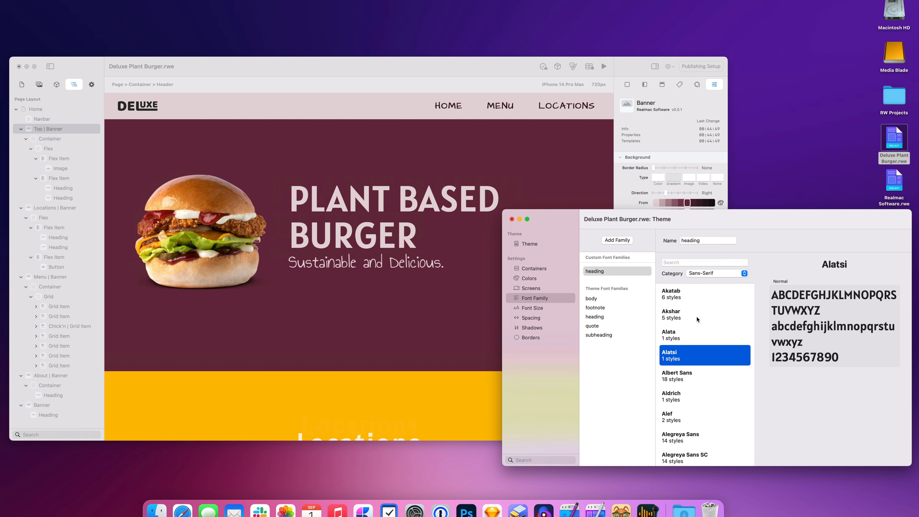
key("Down")
key("Down")
key("Down")
key("Down")
key("Down")
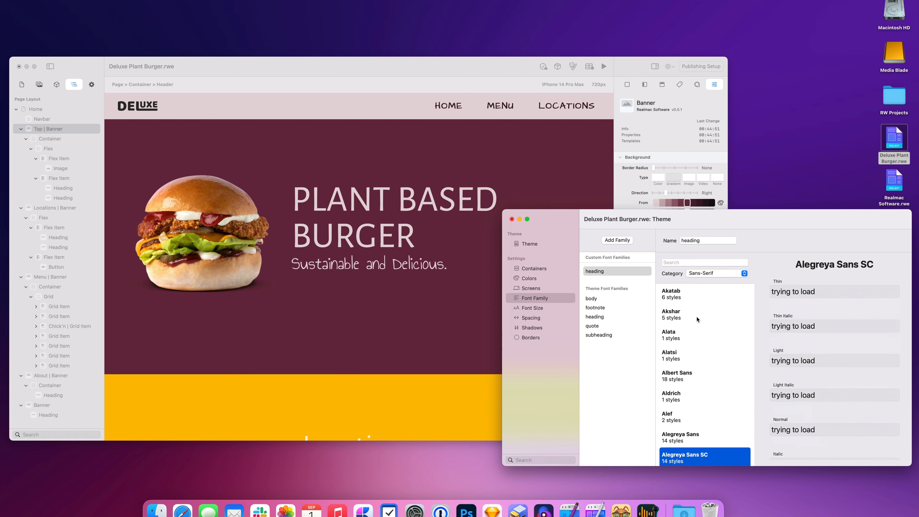
scroll(703, 301, "down", 1)
Step: Filter to Serif, then Handwriting fonts, previewing Bad Script, Beau Rivage, Birthstone Bounce and Bonheur Royale
left_click(719, 276)
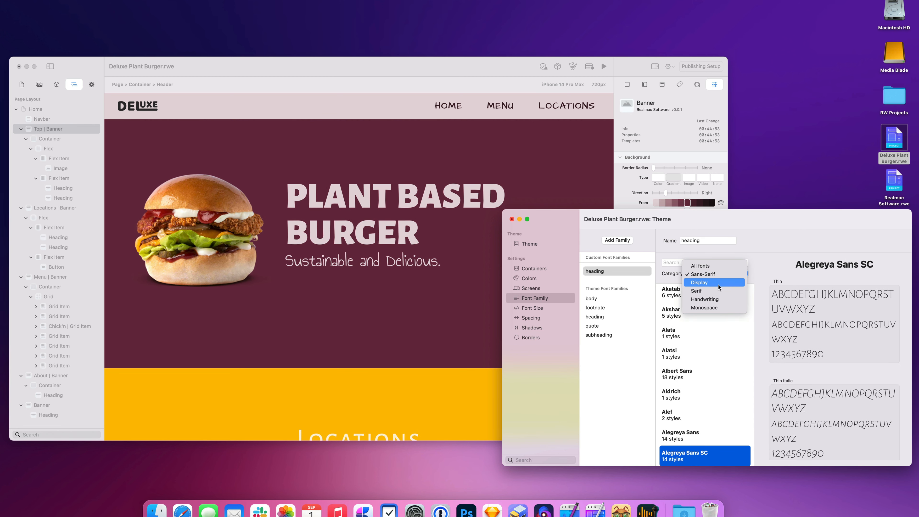
left_click(720, 281)
left_click(722, 278)
left_click(720, 282)
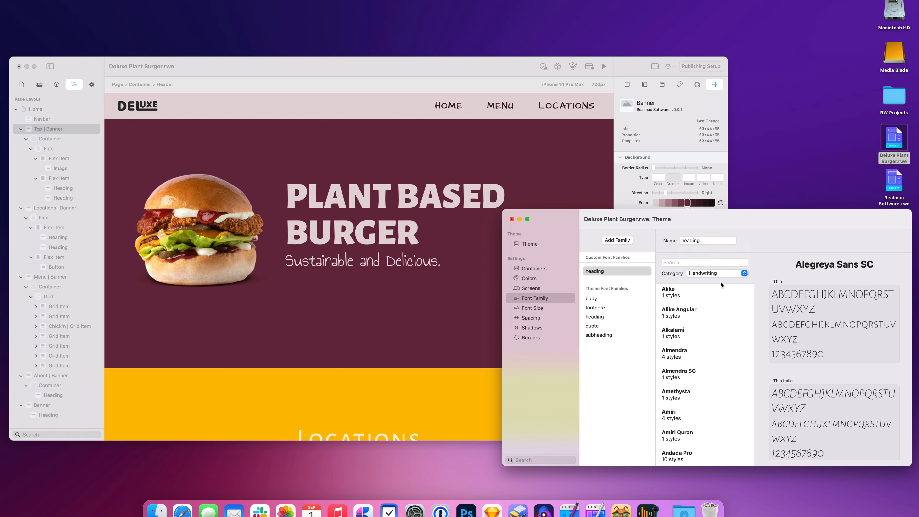
left_click(705, 374)
left_click(705, 420)
scroll(705, 424, "down", 3)
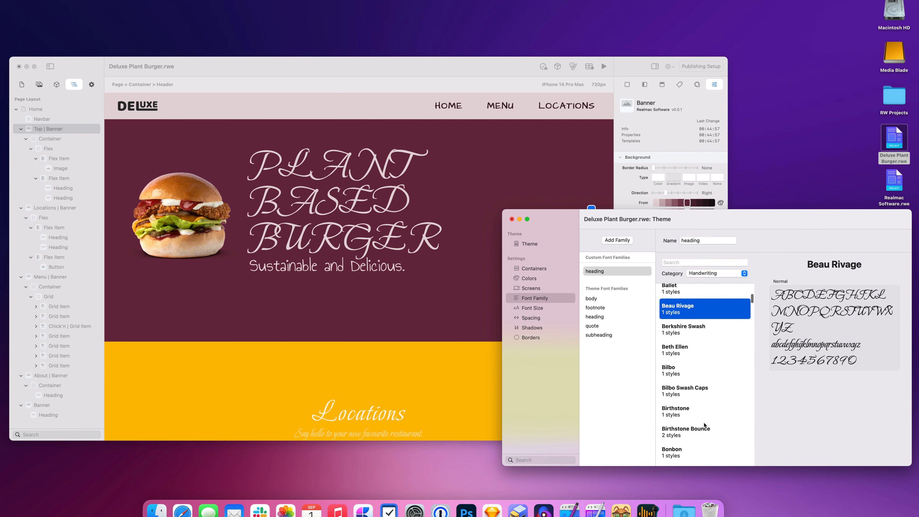
left_click(705, 432)
scroll(705, 434, "down", 1)
left_click(705, 437)
scroll(710, 402, "down", 2)
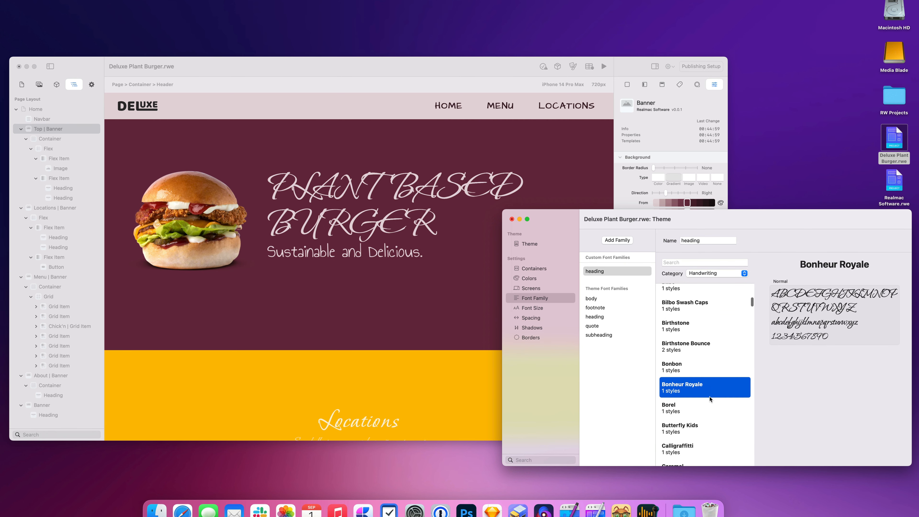
Step: Filter to Display fonts and preview Astloch, Atomic Age, the Averia fonts and Baloo variants
left_click(722, 278)
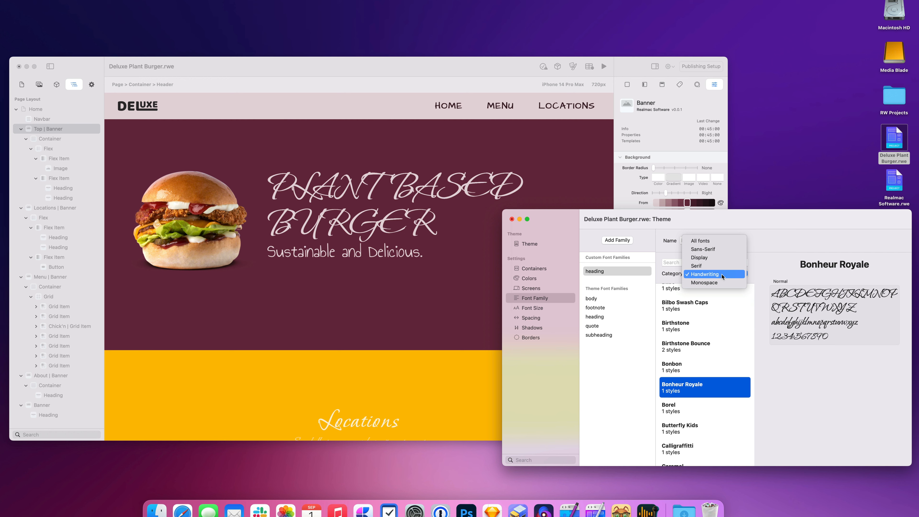
left_click(723, 257)
left_click(693, 305)
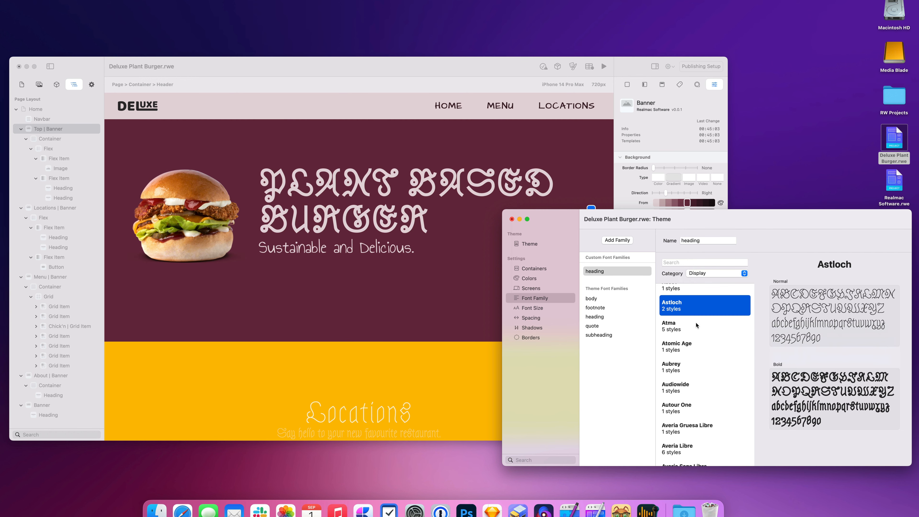
left_click(696, 345)
key("Down")
key("Down")
key("Down")
key("Down")
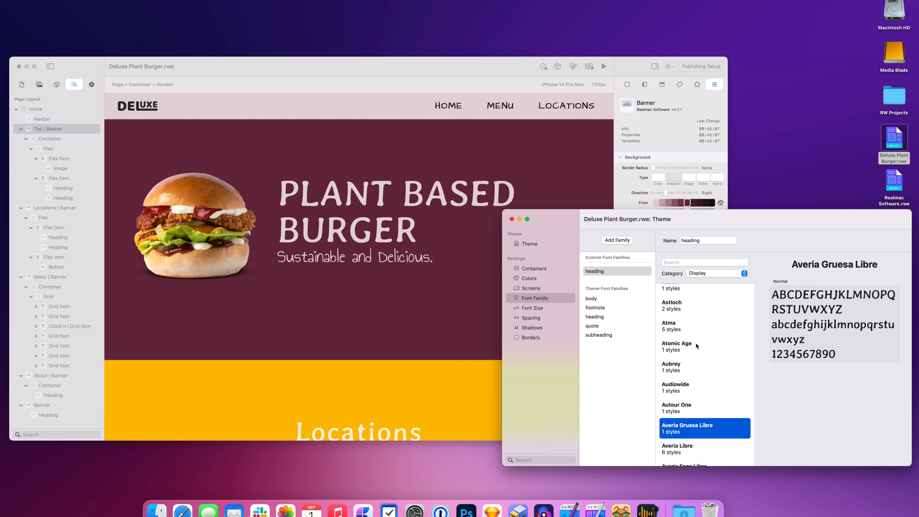
key("Down")
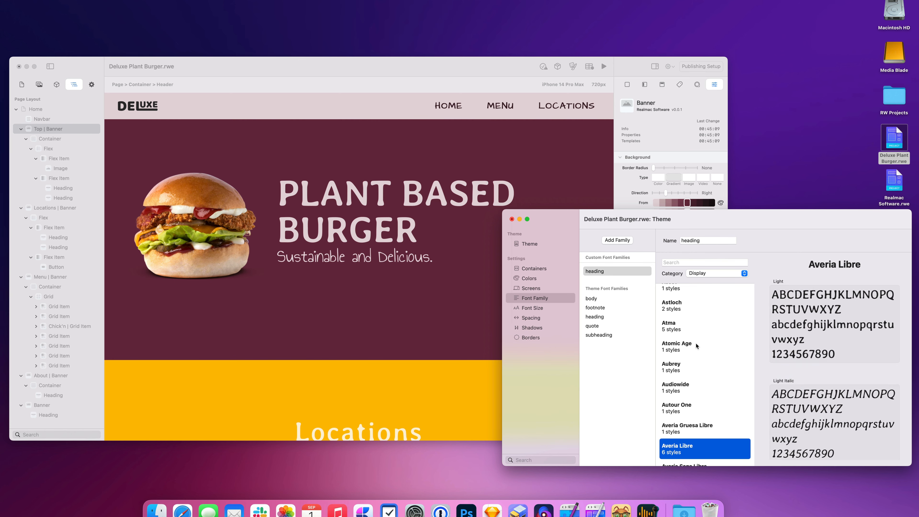
key("Down")
key("Down")
key("Down")
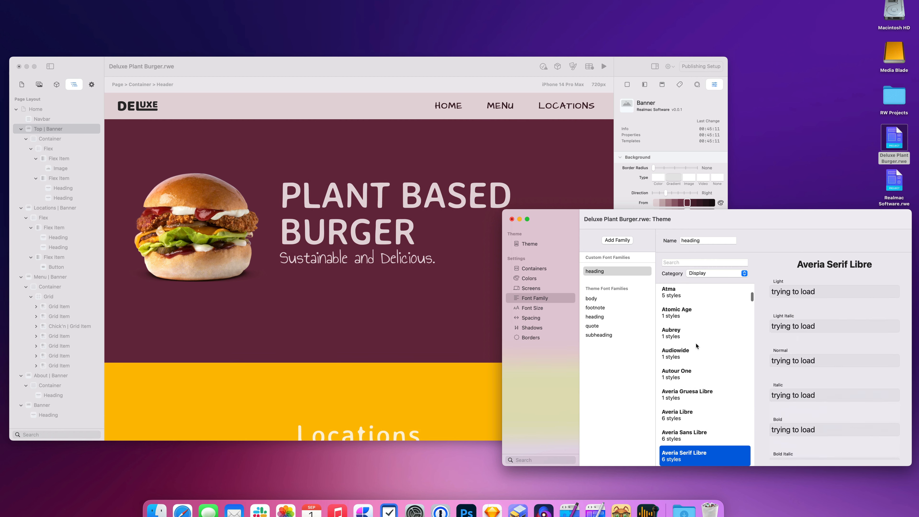
key("Up")
key("Down")
key("Down")
key("Down")
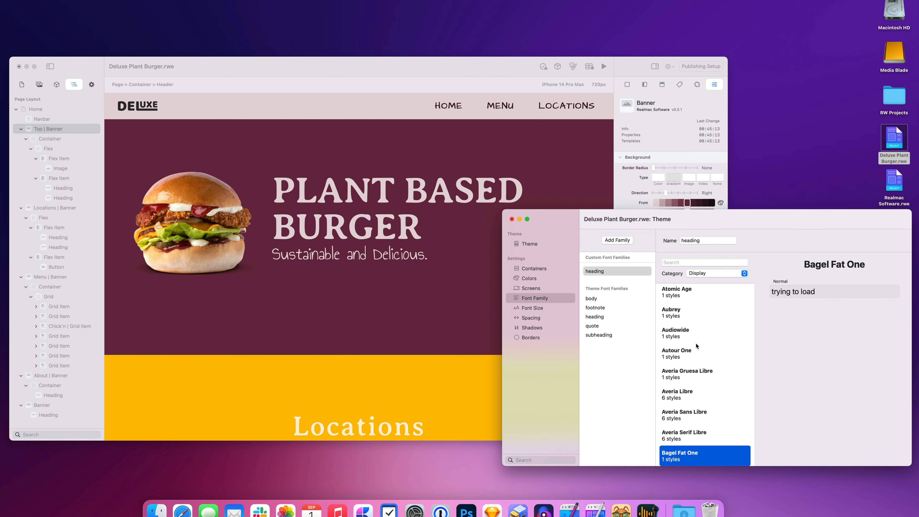
key("Down")
key("Down")
key("Down")
key("Down")
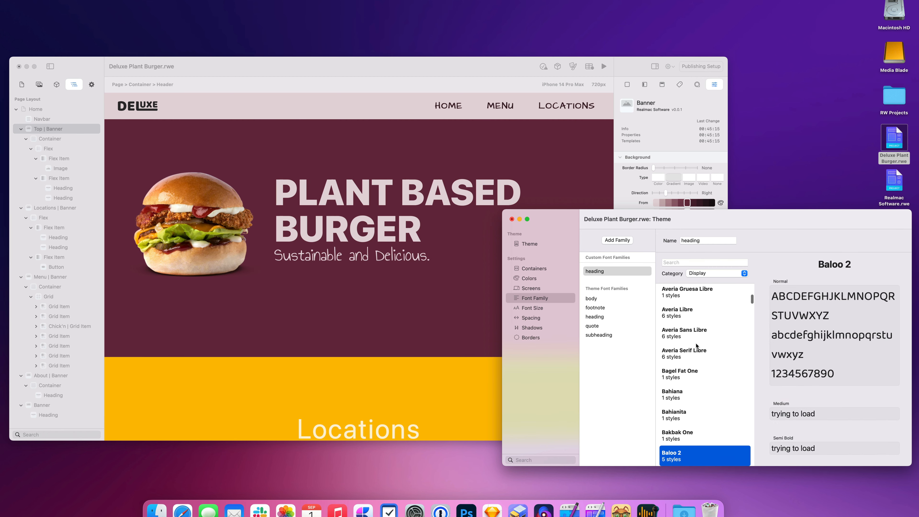
key("Down")
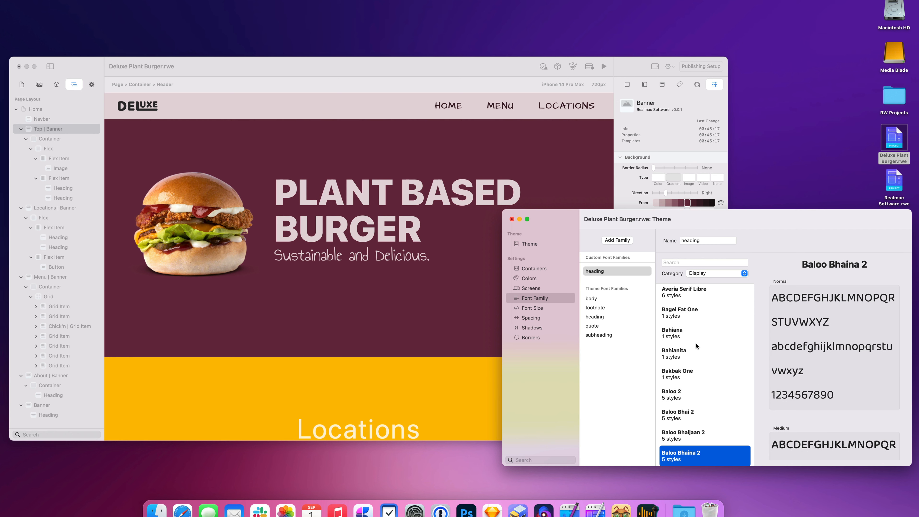
Step: Choose Baumans as the heading font family
scroll(700, 376, "down", 4)
scroll(703, 402, "down", 2)
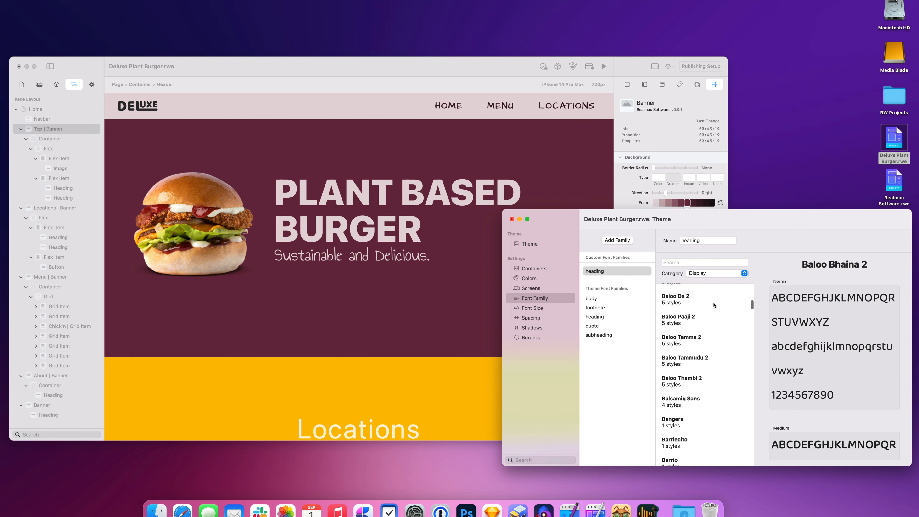
scroll(702, 417, "down", 5)
left_click(686, 376)
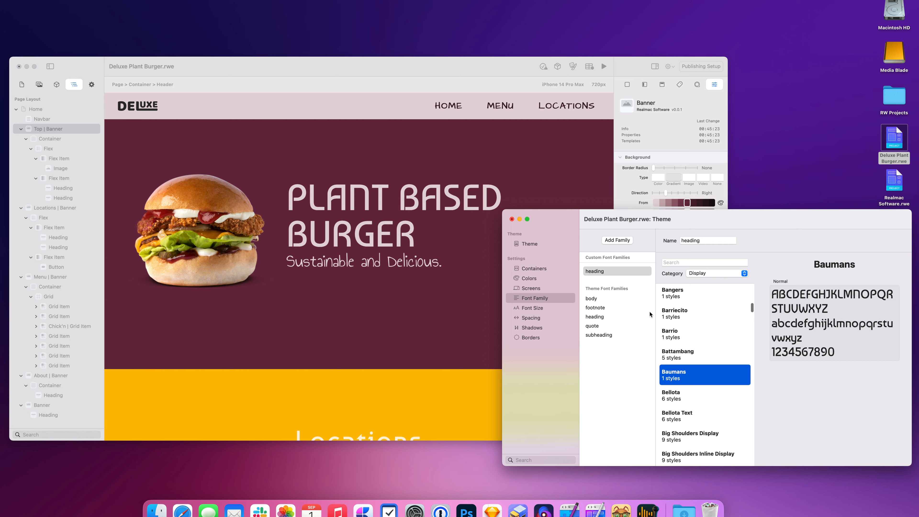
left_click(607, 272)
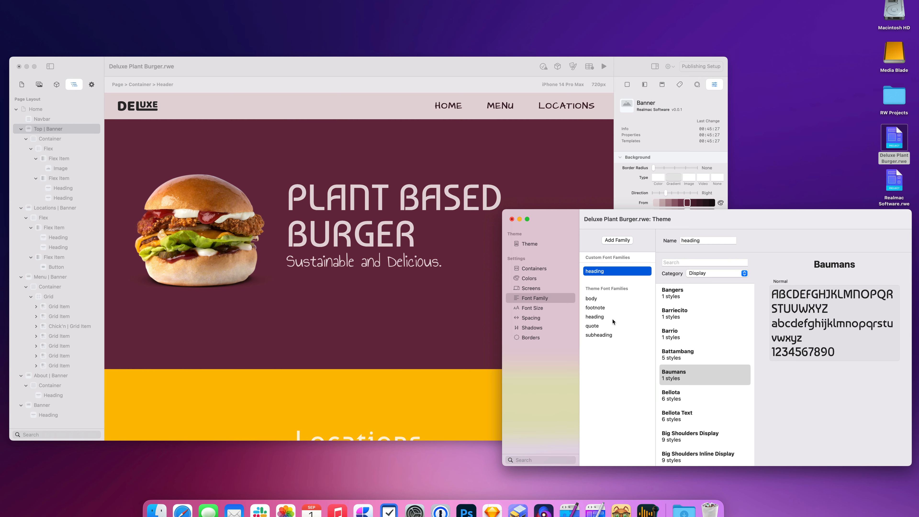
Step: Leave the font settings for the theme presets and apply the Plant Life preset
left_click(566, 279)
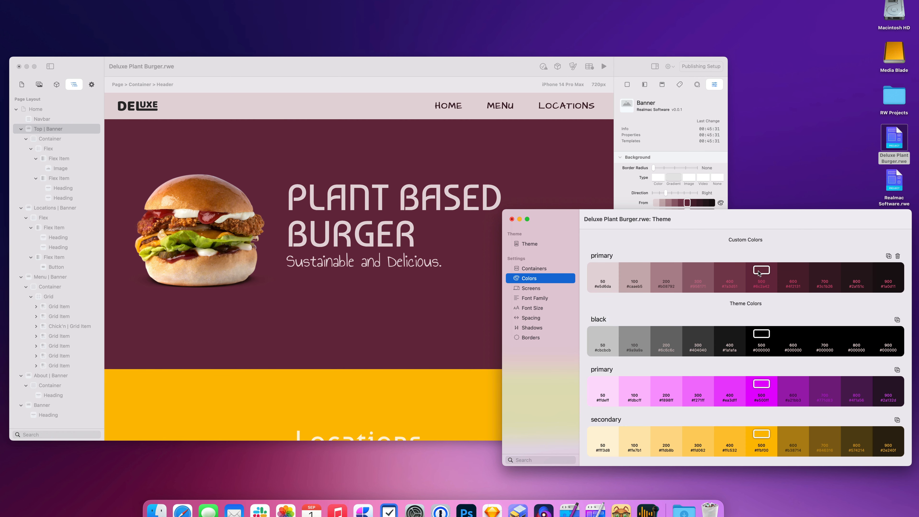
left_click(530, 244)
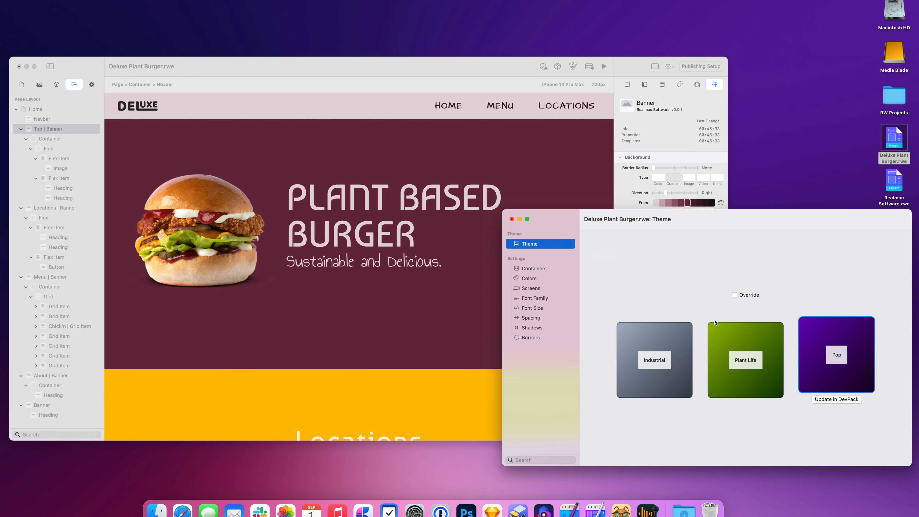
left_click(749, 343)
Step: Cycle repeatedly through the Industrial, Plant Life and Pop theme presets
left_click(635, 342)
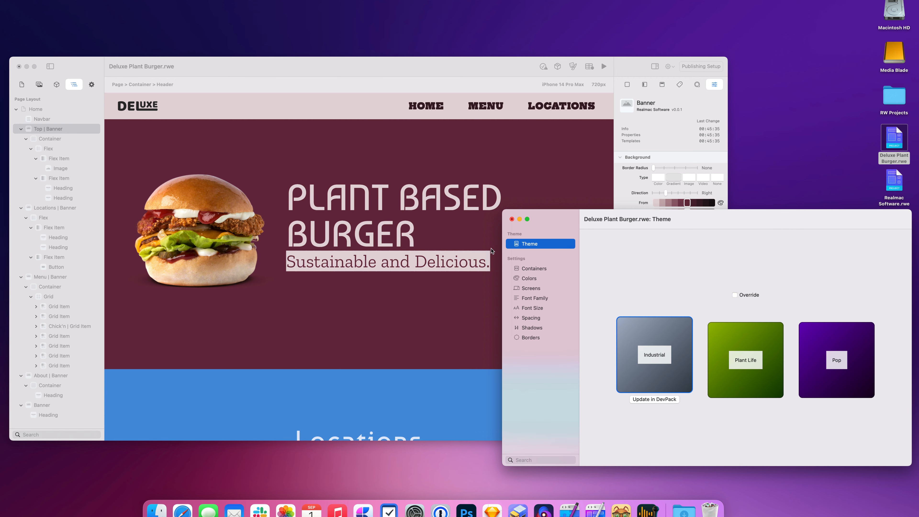
left_click(757, 353)
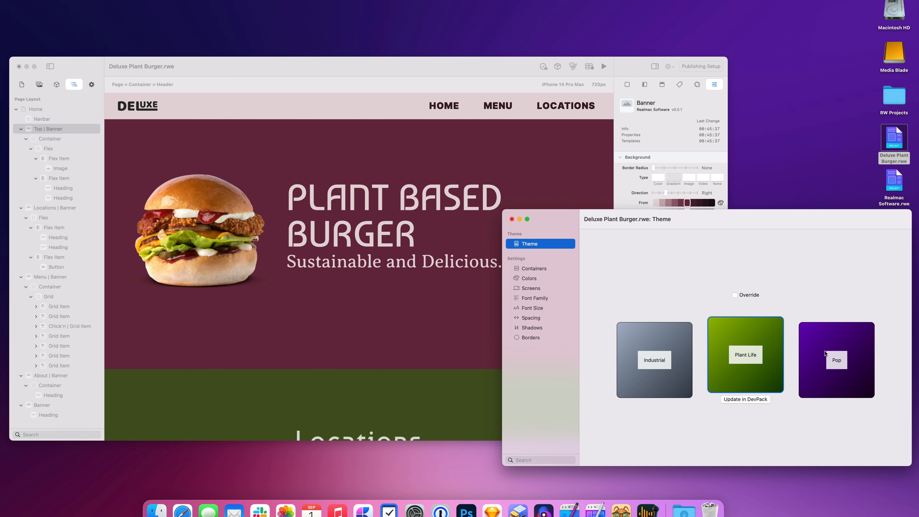
left_click(849, 356)
left_click(753, 354)
left_click(643, 354)
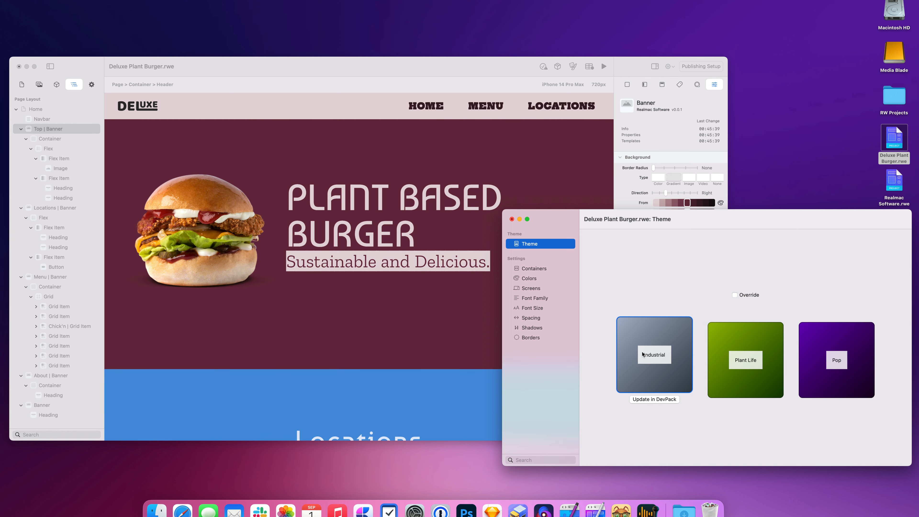
left_click(751, 357)
left_click(836, 360)
left_click(746, 360)
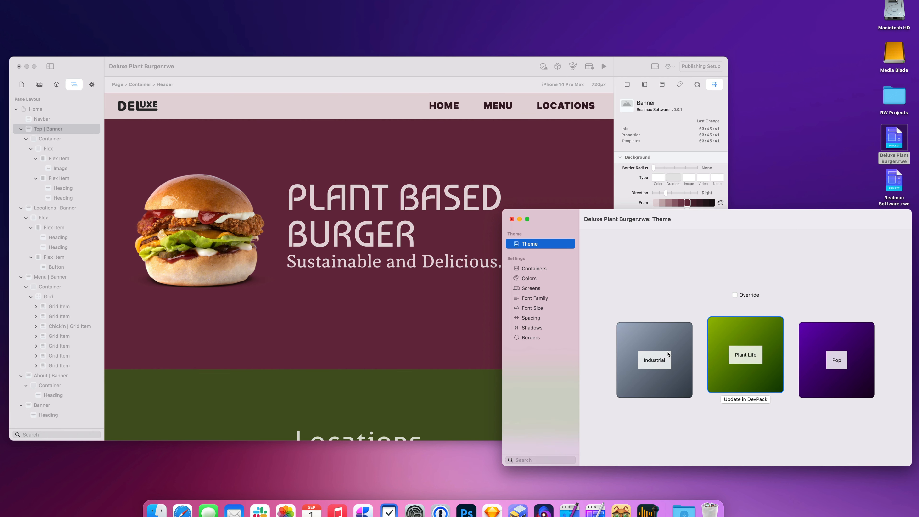
left_click(654, 355)
Step: Settle on the Pop theme and show the theme colour palettes
scroll(380, 355, "down", 3)
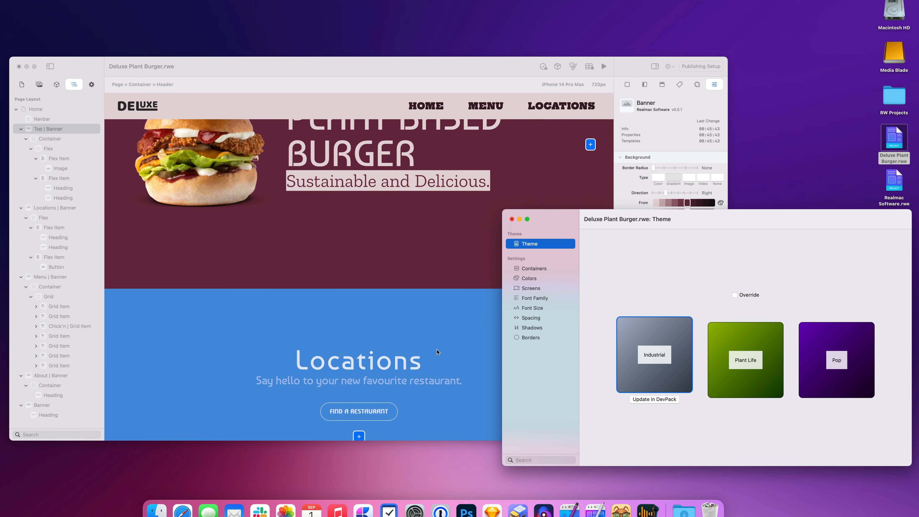
scroll(438, 351, "up", 3)
left_click(728, 352)
left_click(843, 343)
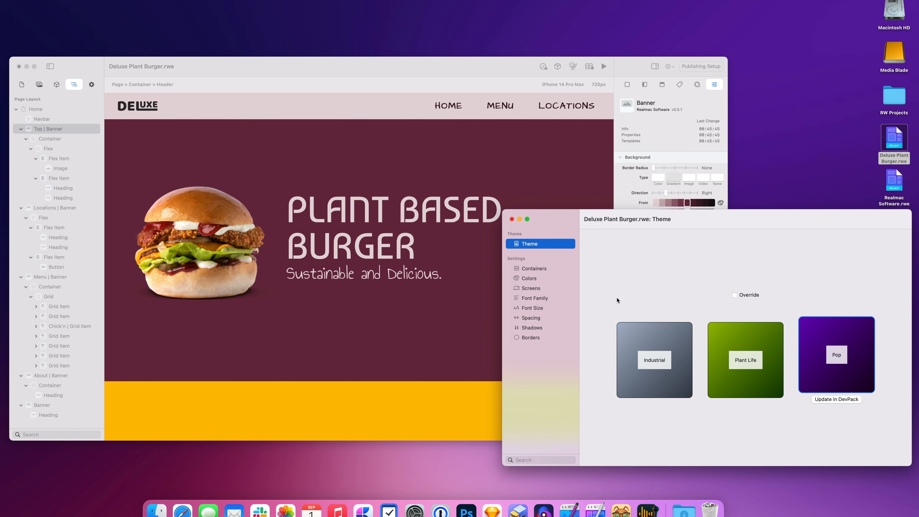
left_click(532, 281)
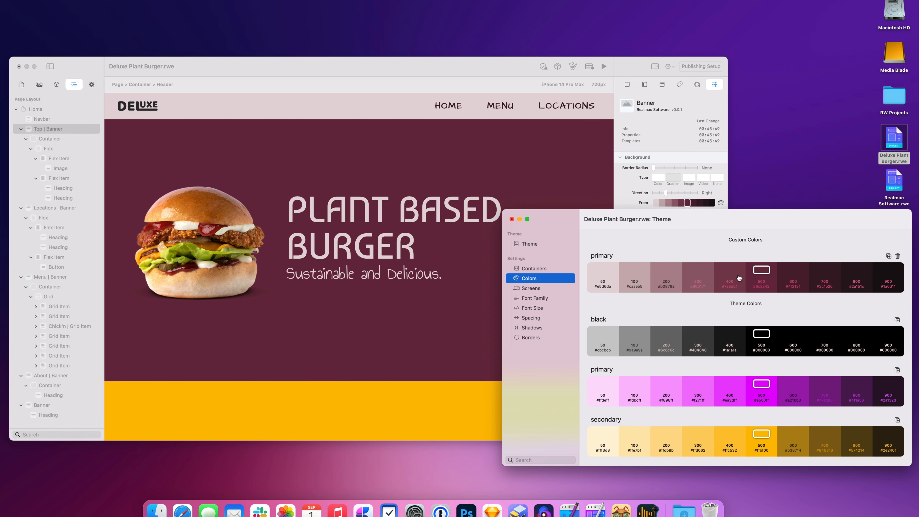
Step: Delete the custom primary colour and apply the Industrial theme, turning the banners blue
left_click(898, 256)
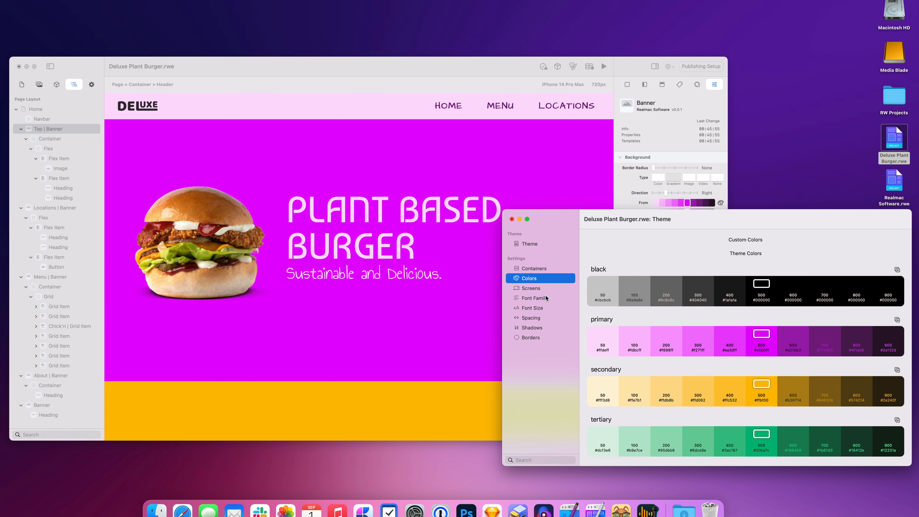
left_click(550, 249)
left_click(735, 360)
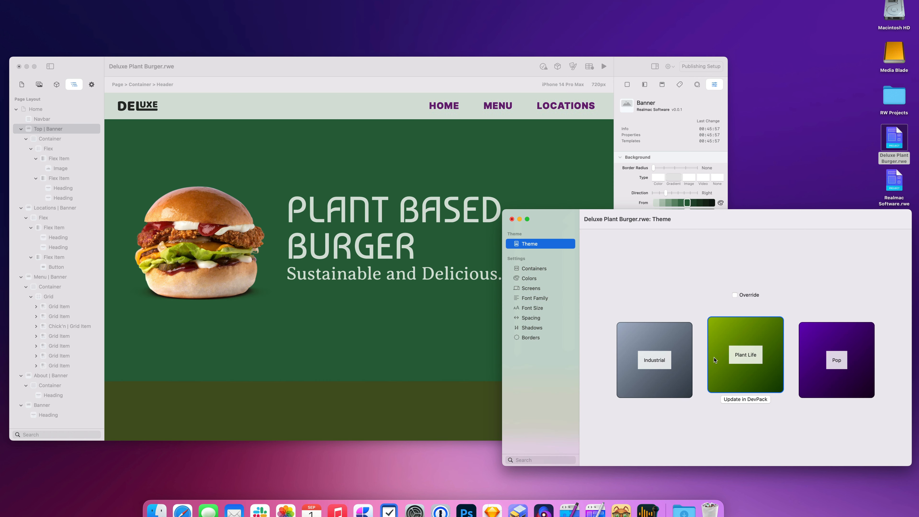
left_click(656, 355)
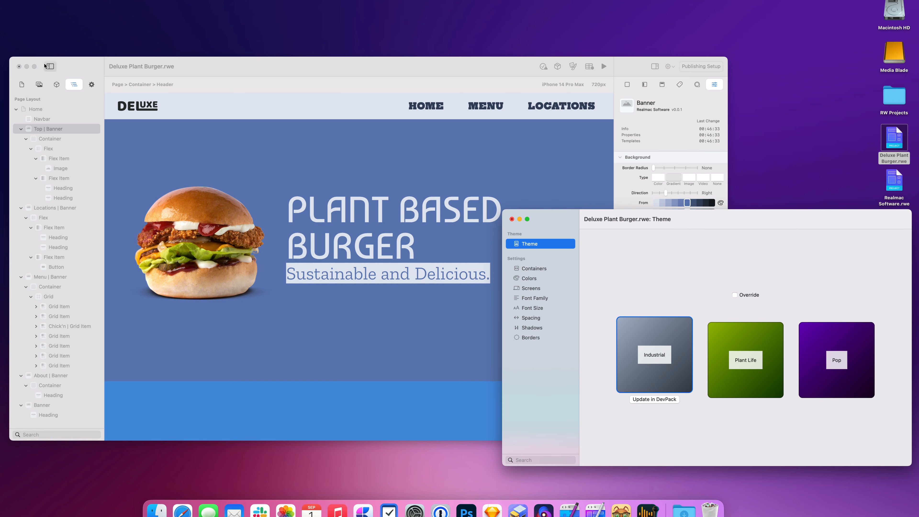
Step: Discard changes to Deluxe Plant Burger, then open Realmac Software.rwe and scroll its Home page
left_click(19, 67)
left_click(393, 282)
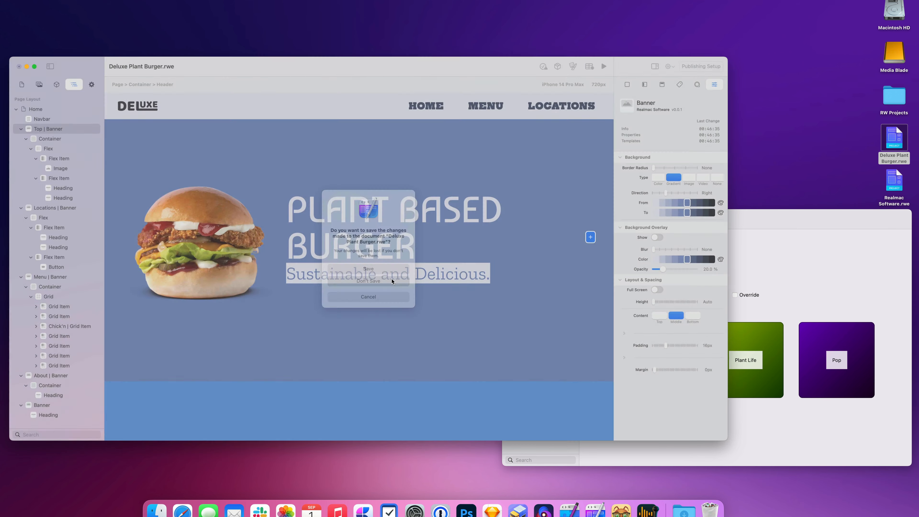
double_click(904, 180)
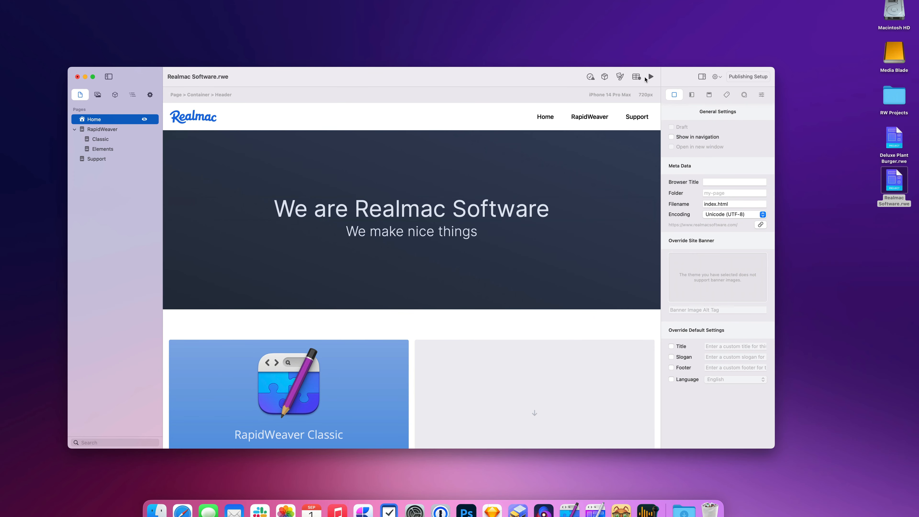
scroll(537, 236, "down", 15)
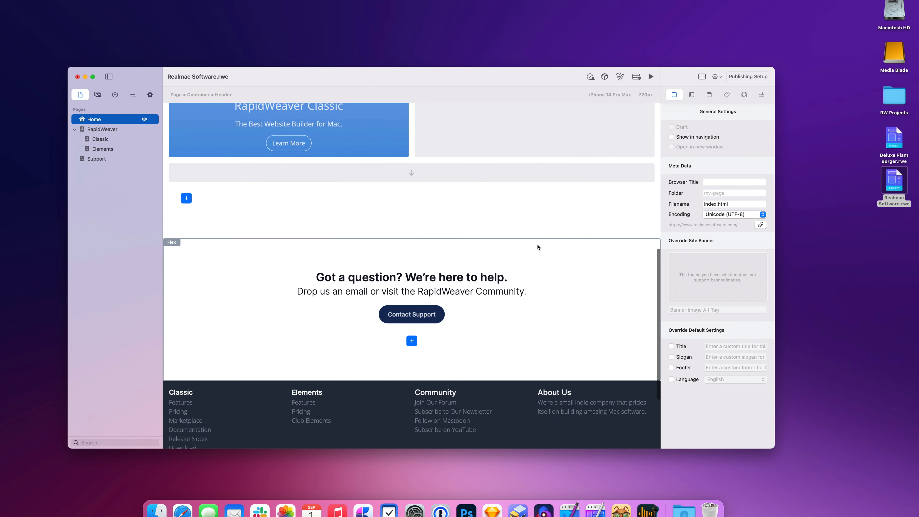
scroll(539, 275, "up", 10)
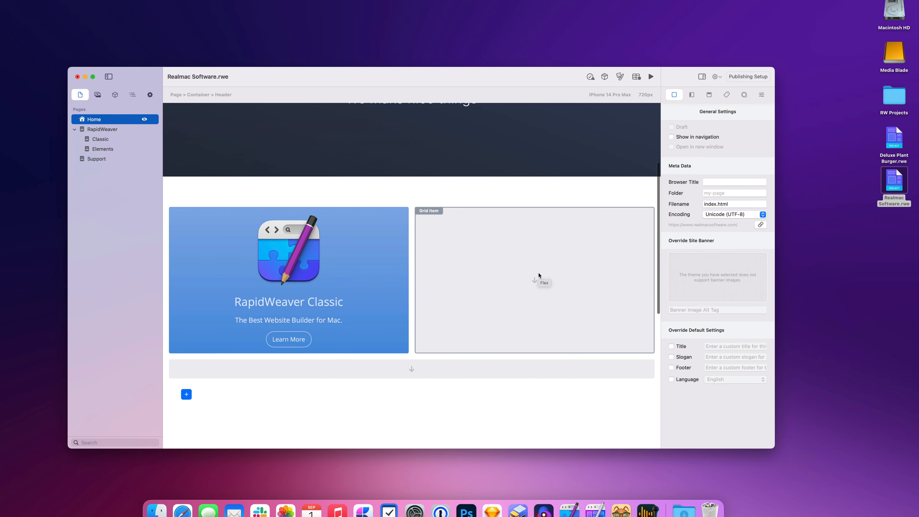
scroll(539, 278, "up", 5)
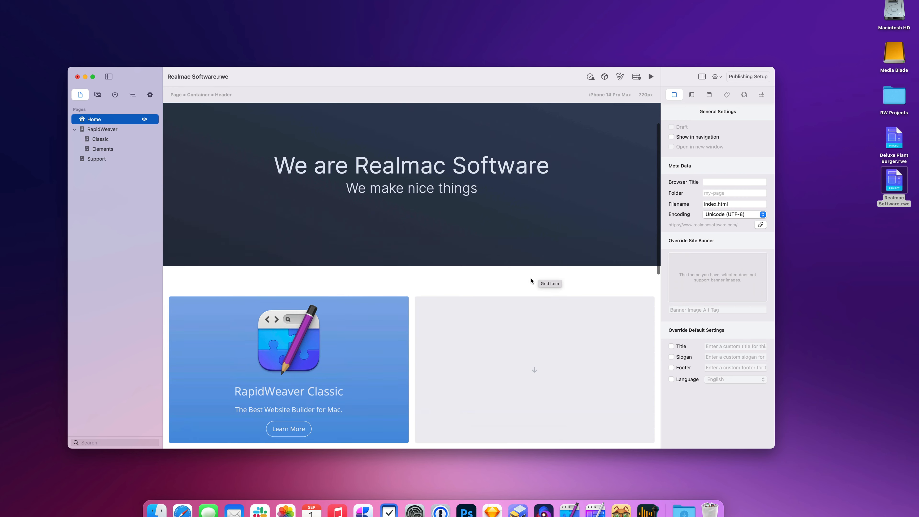
scroll(514, 241, "up", 2)
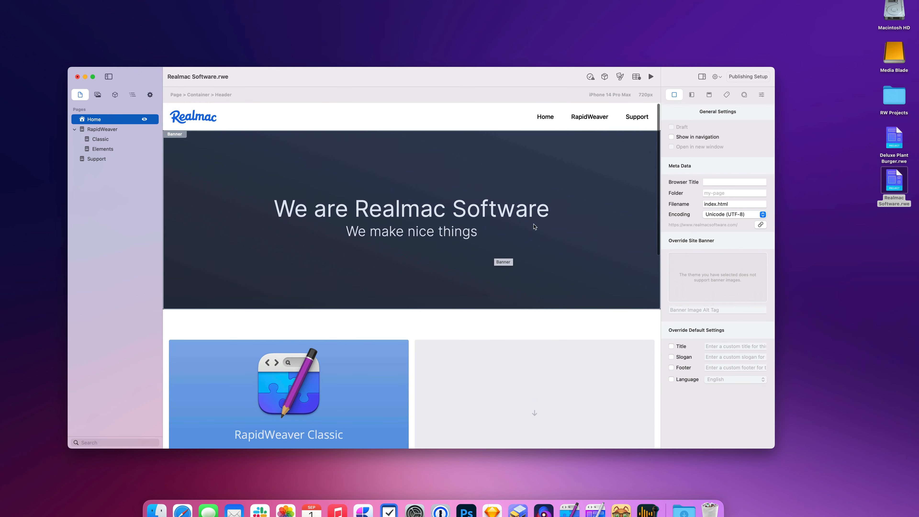
Step: Preview the Plant Life, Pop and Industrial theme presets on the Realmac site
left_click(620, 77)
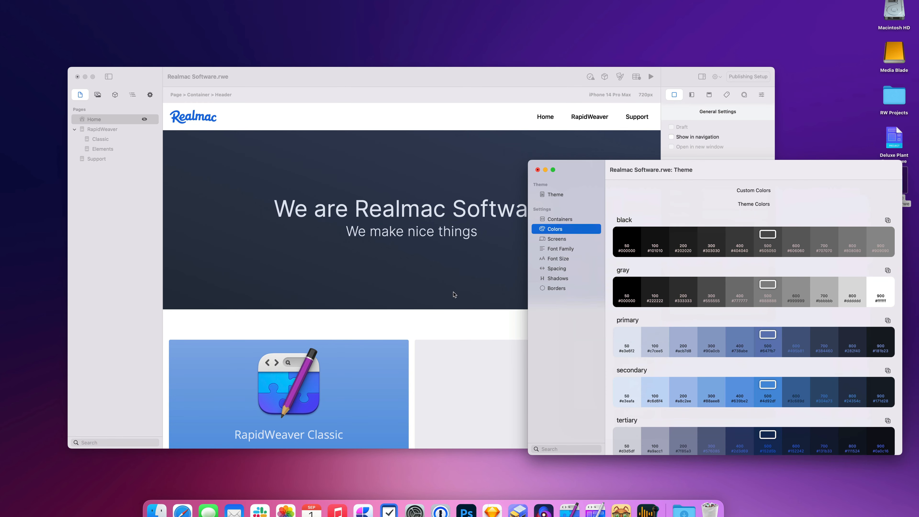
scroll(435, 320, "down", 2)
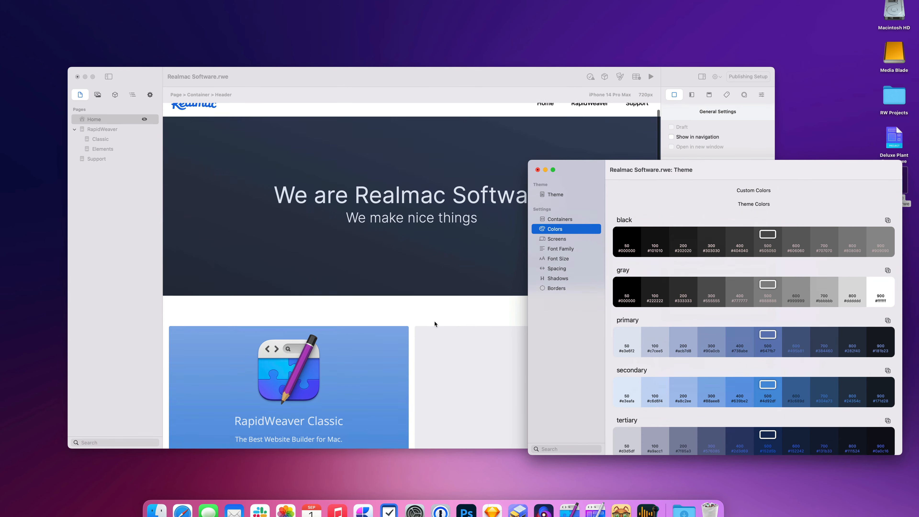
left_click(563, 195)
scroll(471, 237, "up", 2)
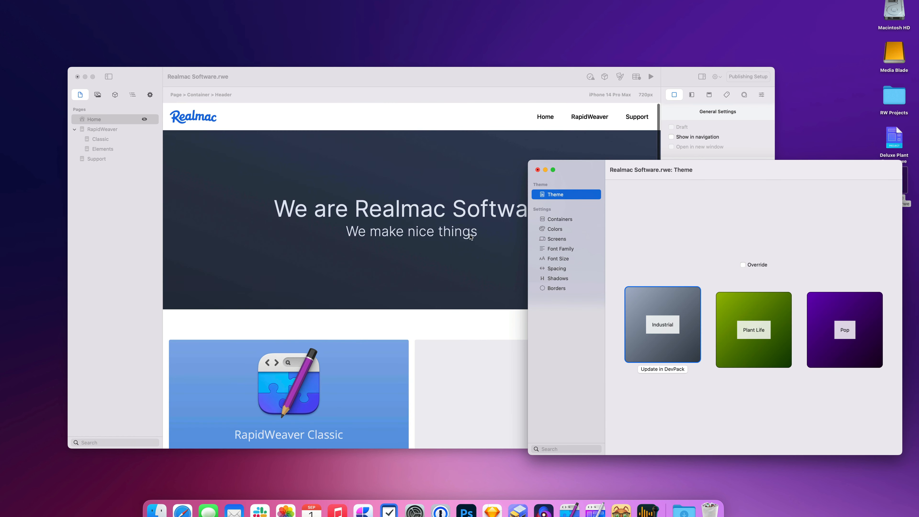
left_click(734, 307)
scroll(431, 369, "down", 5)
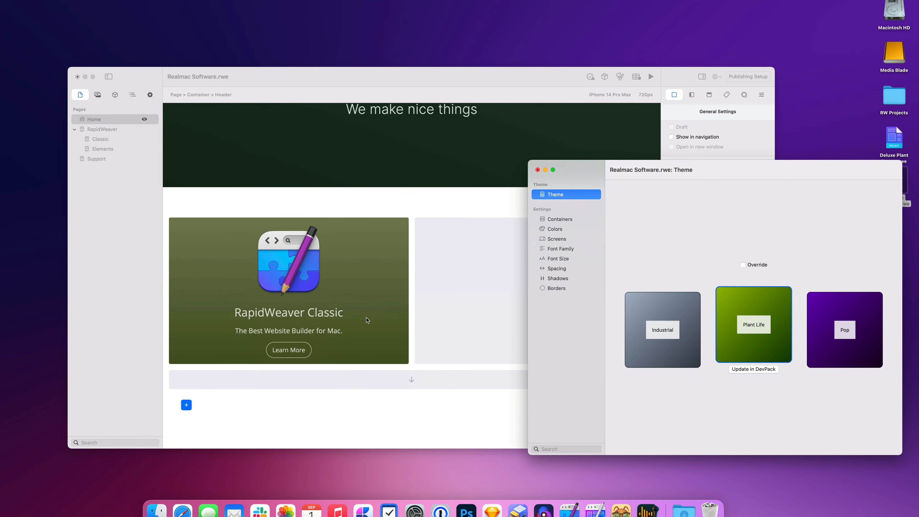
left_click(845, 355)
left_click(727, 323)
left_click(653, 324)
left_click(761, 322)
left_click(825, 326)
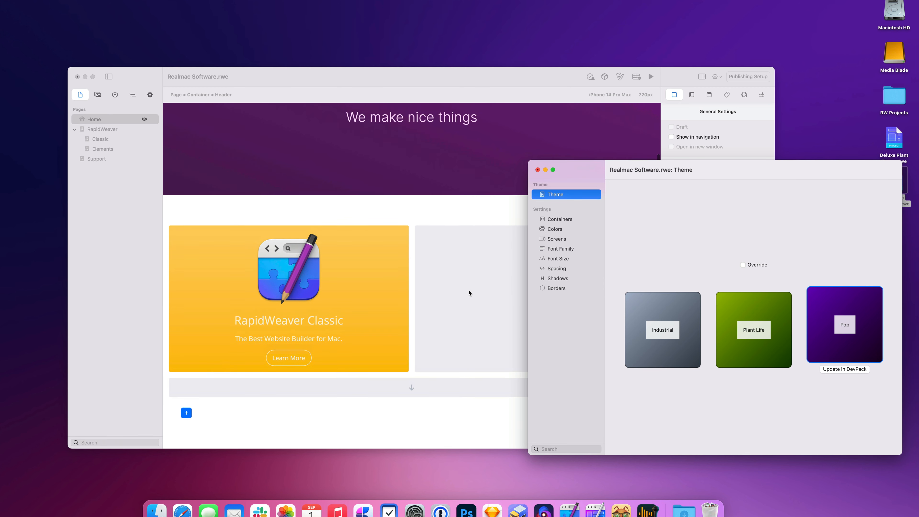
left_click(742, 318)
left_click(662, 322)
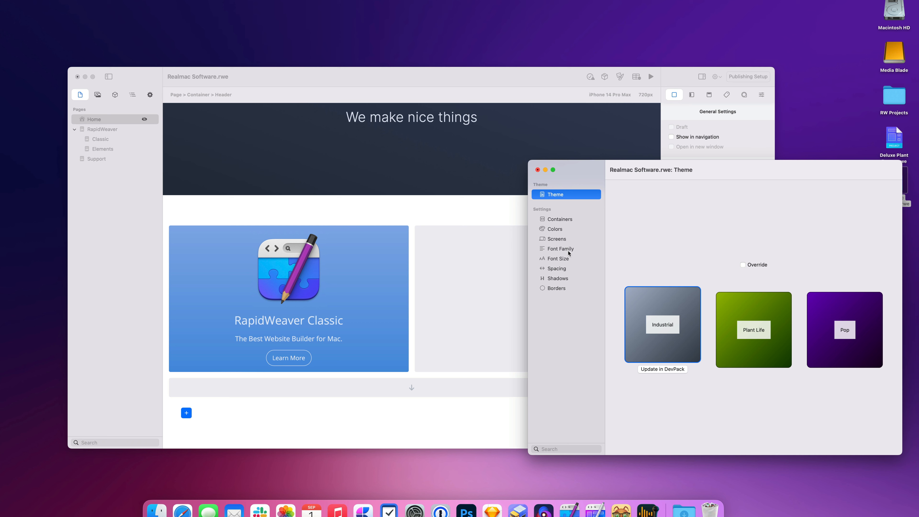
Step: Inspect the theme's heading and body font family settings
left_click(560, 248)
left_click(646, 232)
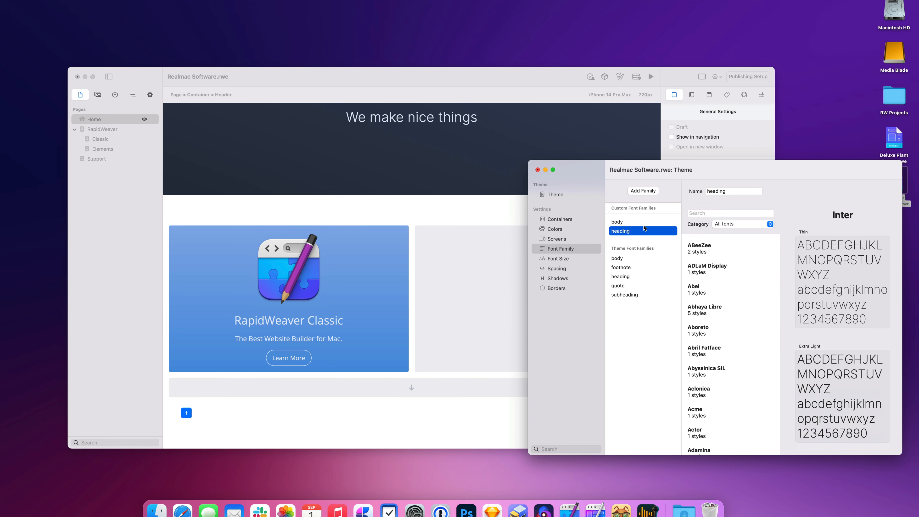
left_click(645, 225)
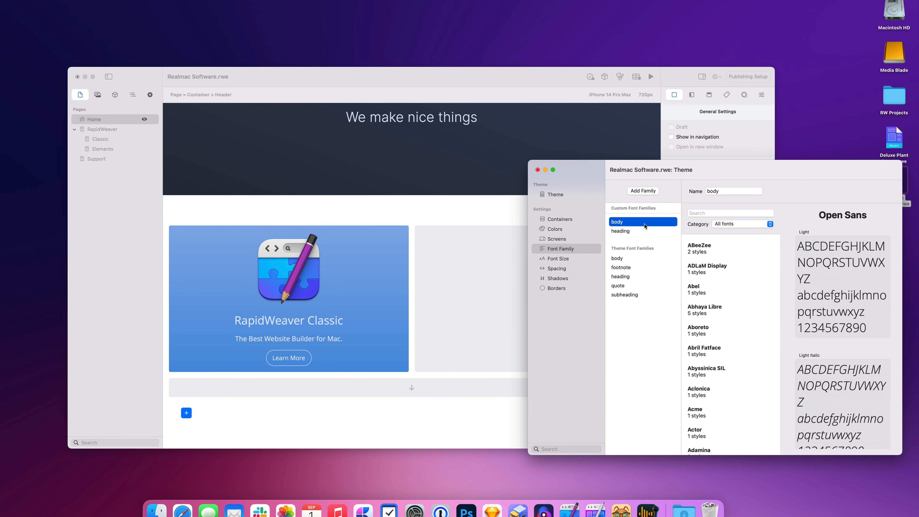
left_click(646, 231)
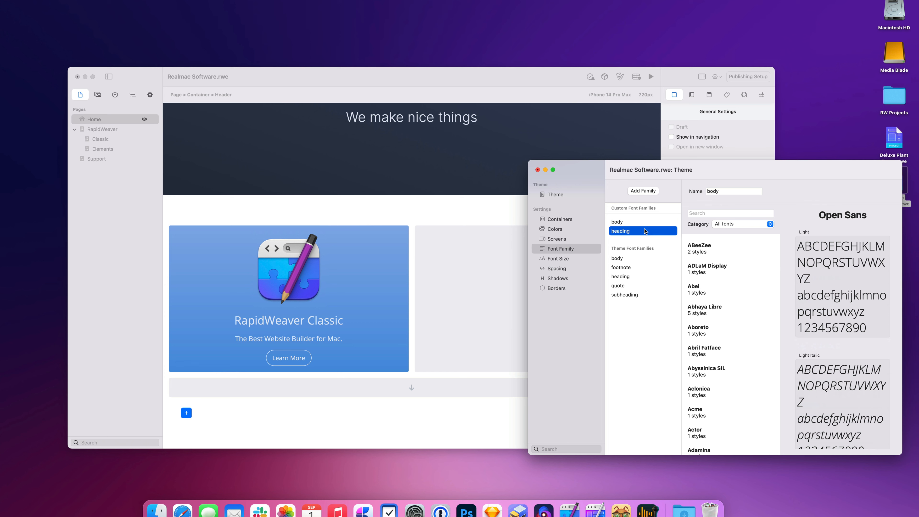
Step: Settle on the Pop preset for a purple header and yellow cards
left_click(560, 196)
left_click(755, 309)
left_click(838, 322)
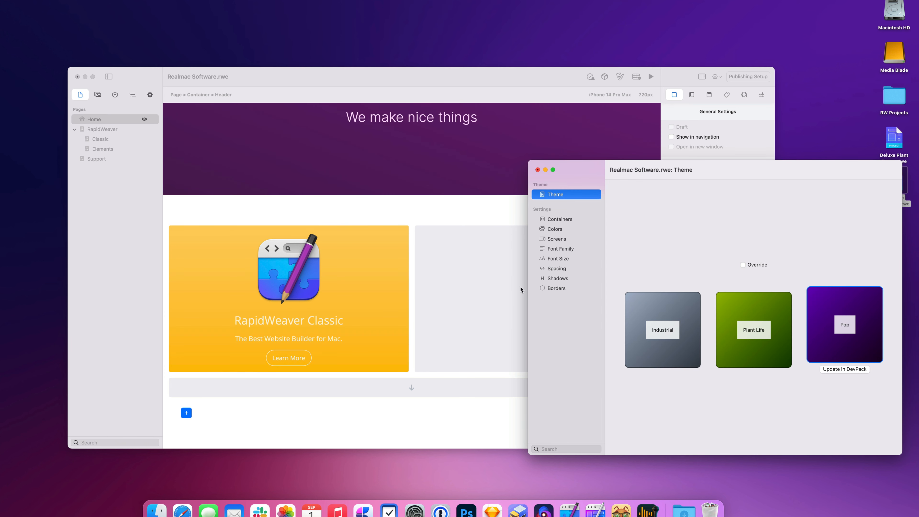
left_click(692, 317)
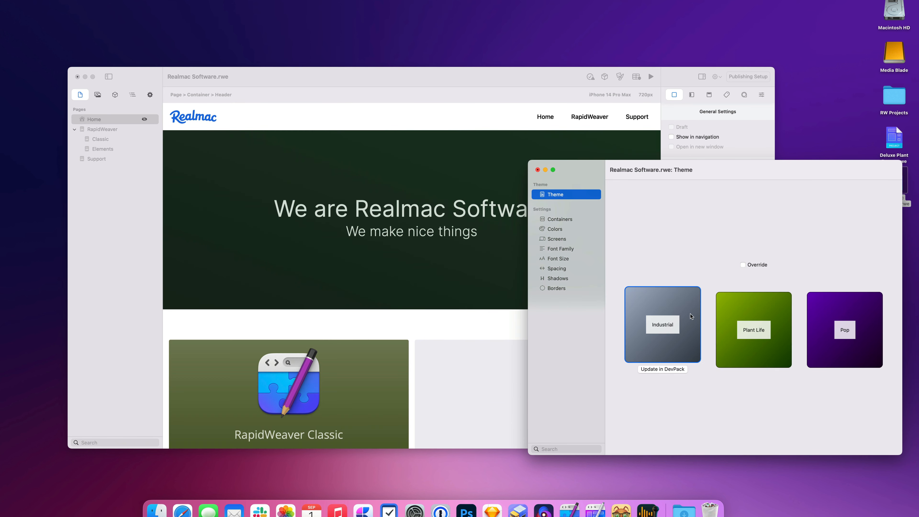
left_click(755, 315)
left_click(829, 317)
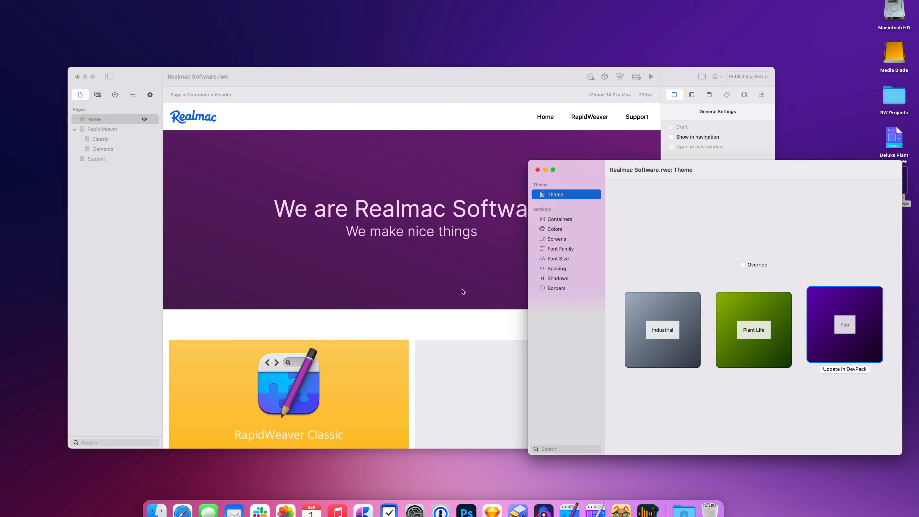
left_click(469, 314)
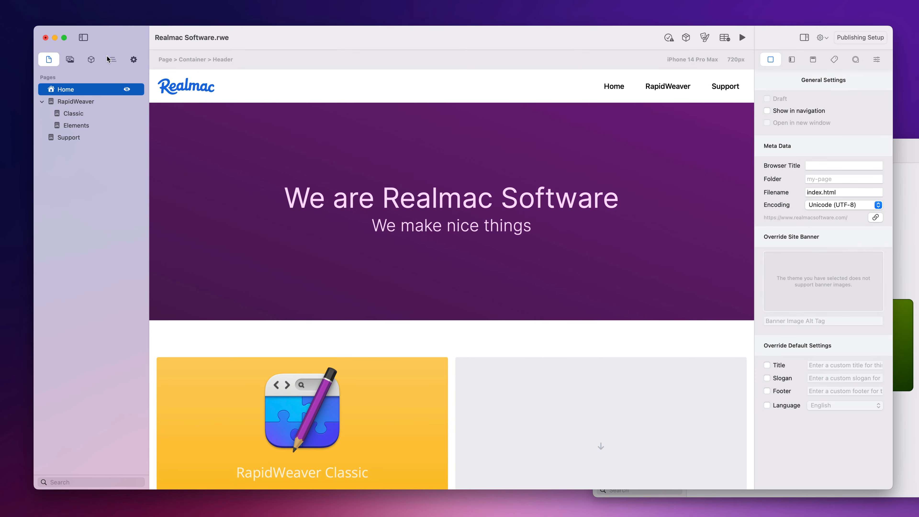
Step: Select the RapidWeaver Classic card and view it as a Card inside the first Grid Item in Page Layout
left_click(113, 60)
left_click(91, 60)
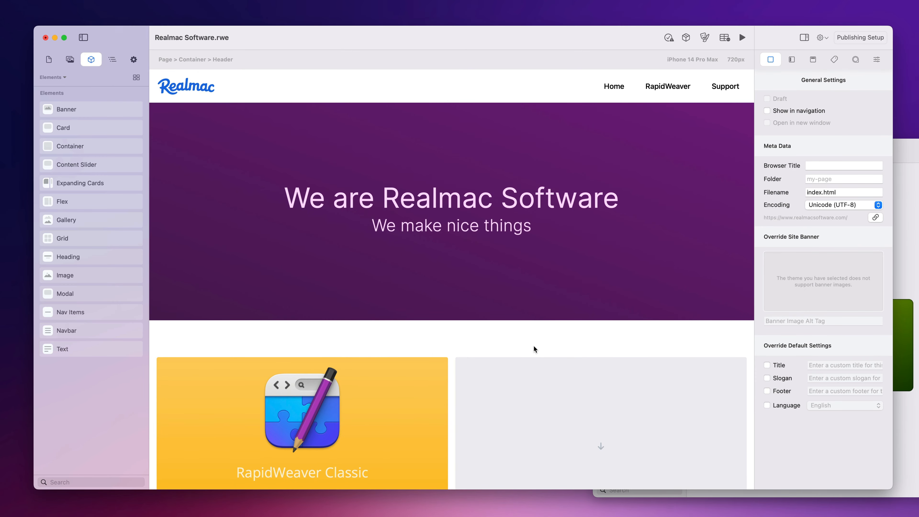
scroll(535, 339, "down", 10)
scroll(535, 339, "up", 5)
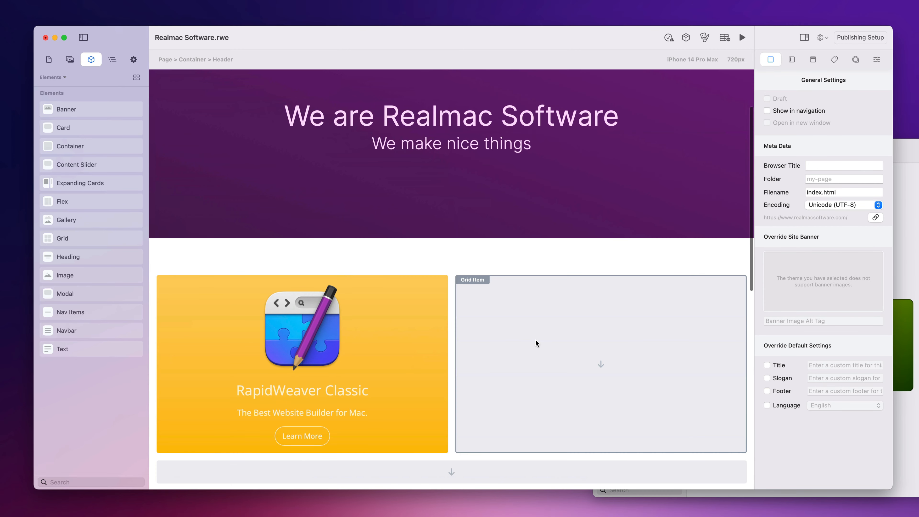
left_click(389, 307)
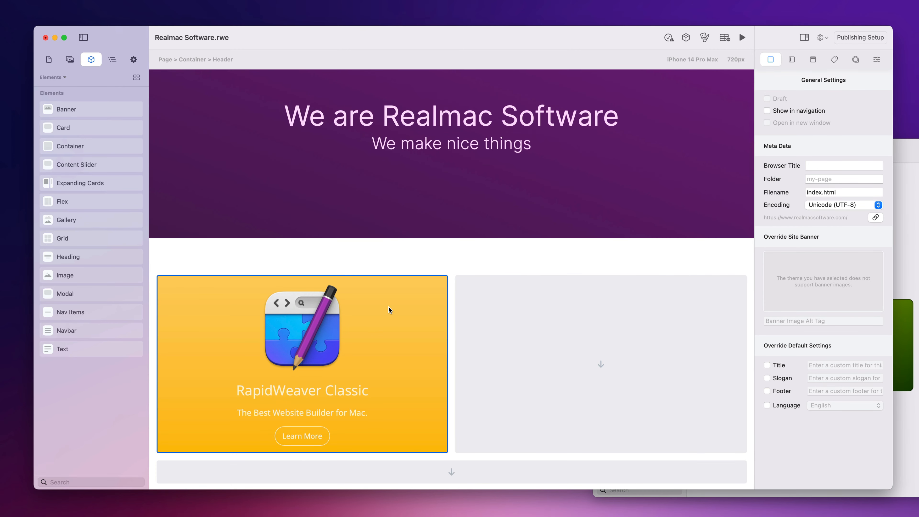
left_click(113, 59)
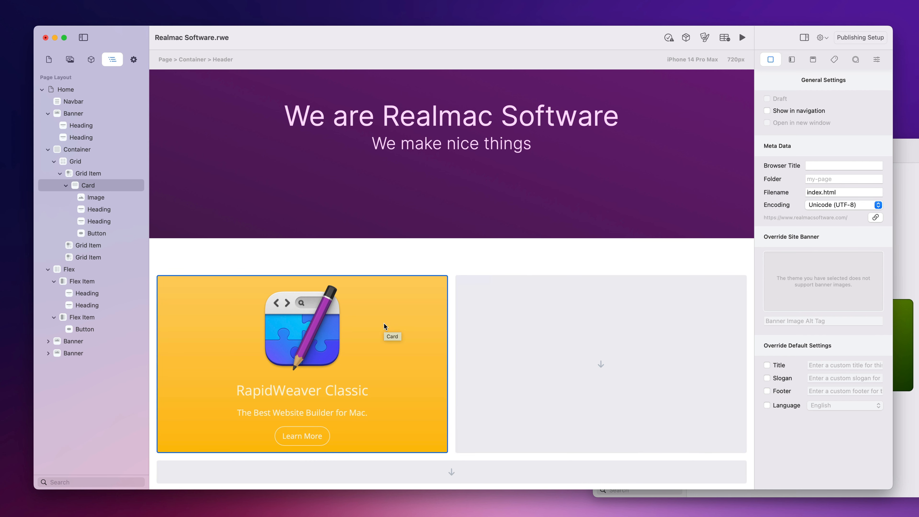
Step: Duplicate the Card and drag the copy into the empty second Grid Item
right_click(89, 188)
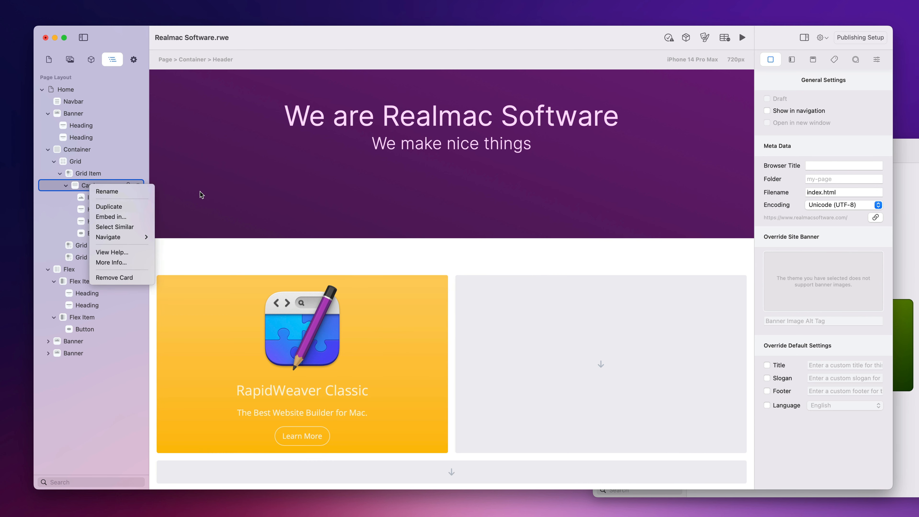
left_click(134, 207)
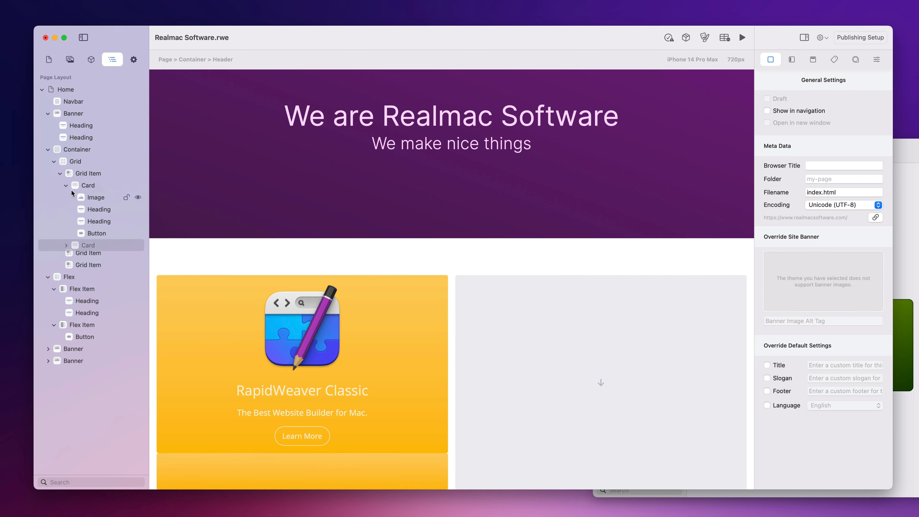
left_click(67, 185)
left_click(67, 197)
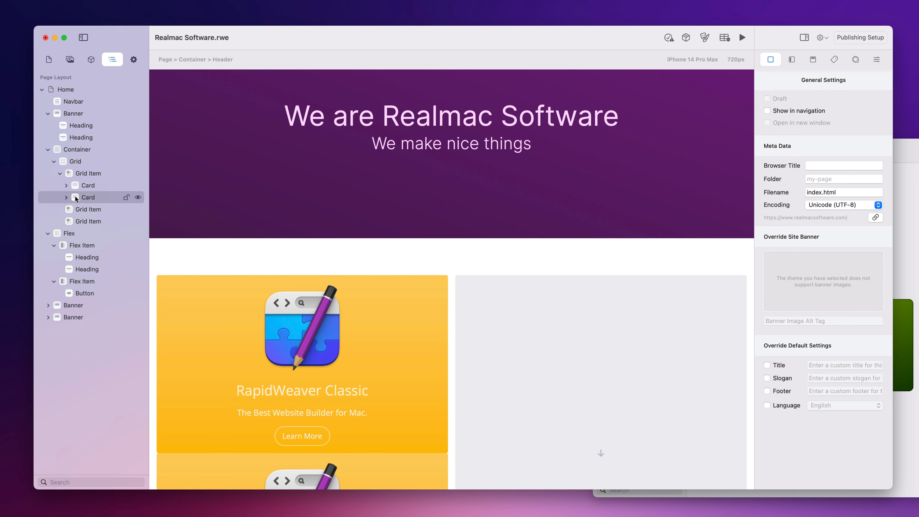
left_click(89, 198)
left_click_drag(89, 198, 87, 210)
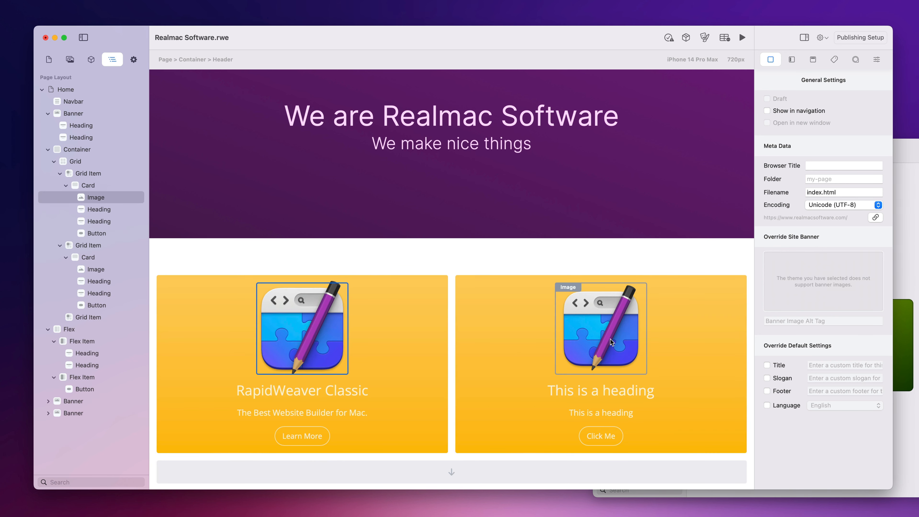
Step: Check the new card's image, the grid items and the whole grid in the outline
left_click(601, 326)
scroll(610, 404, "down", 1)
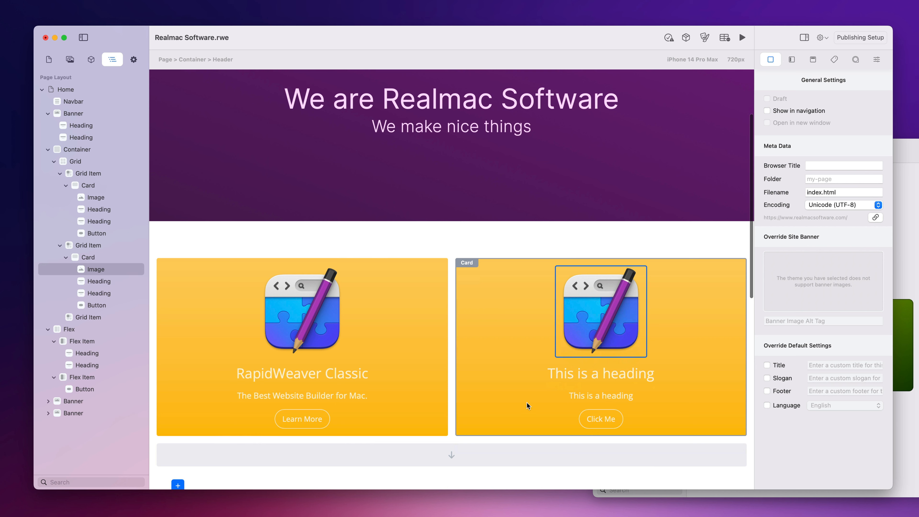
left_click(94, 245)
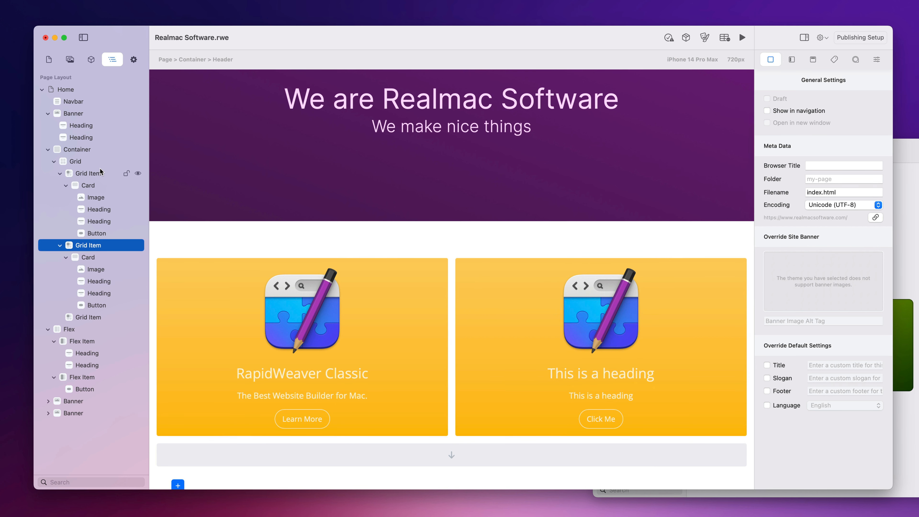
left_click(98, 173)
left_click(96, 163)
left_click(102, 177)
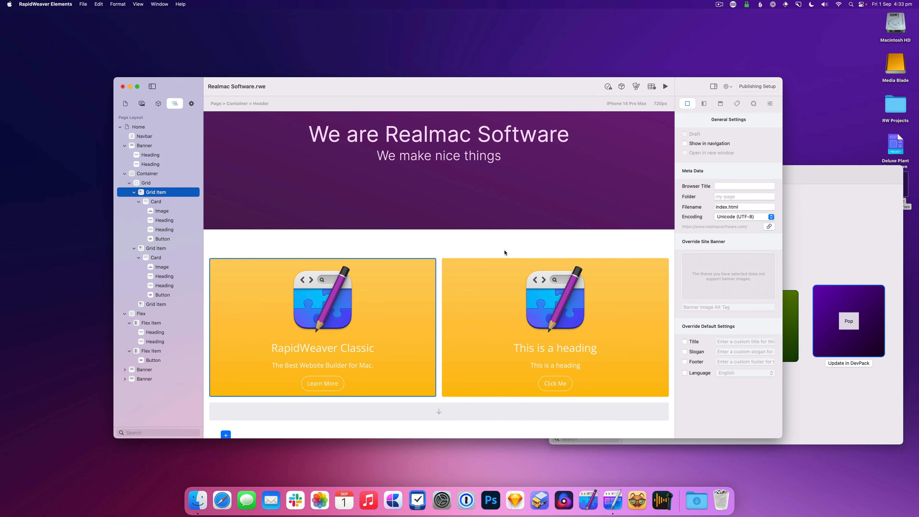
scroll(506, 252, "up", 3)
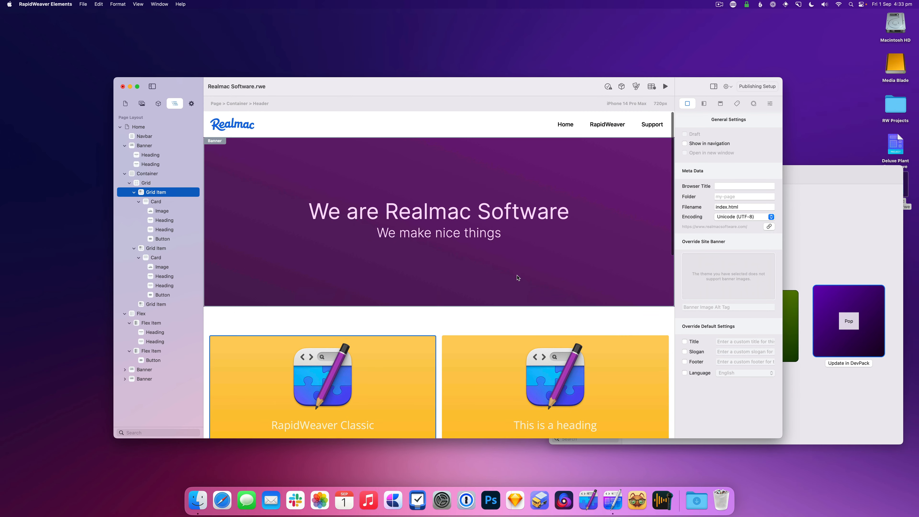